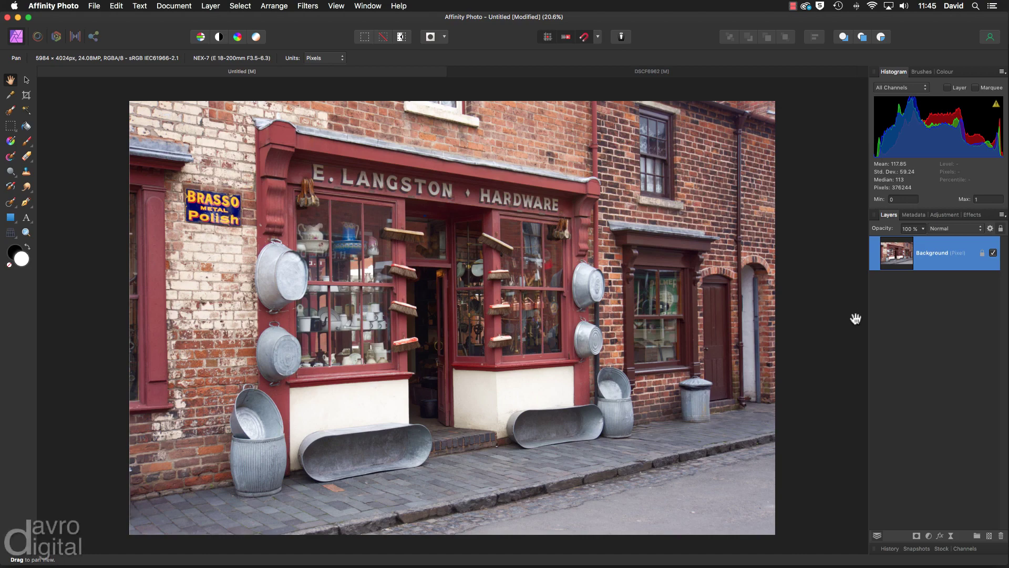
# Add a live Lighting filter to the shopfront photo, move the spot light's source above the HARDWARE sign, and set texture to 100 px.
pyautogui.click(952, 536)
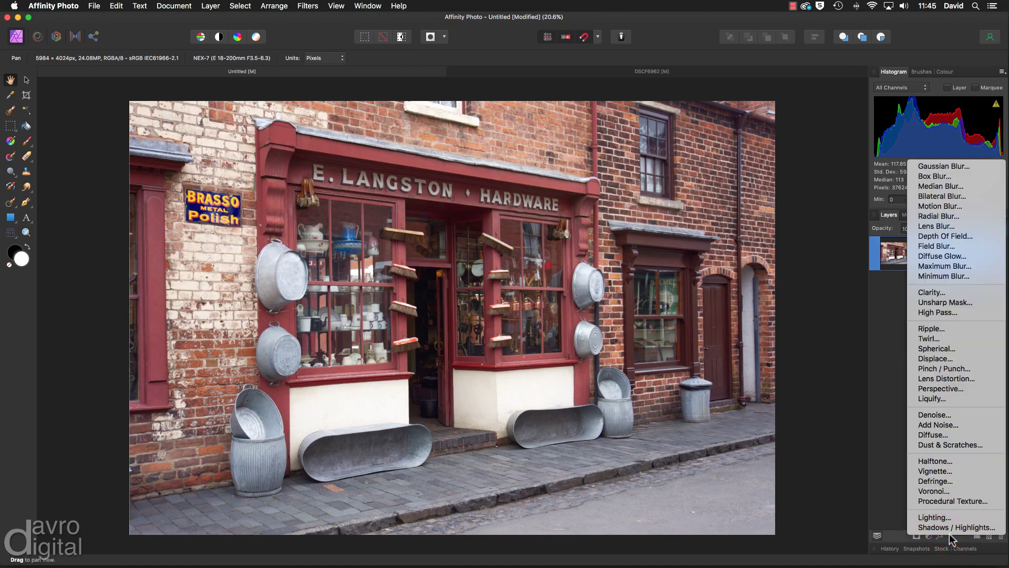
pyautogui.click(948, 518)
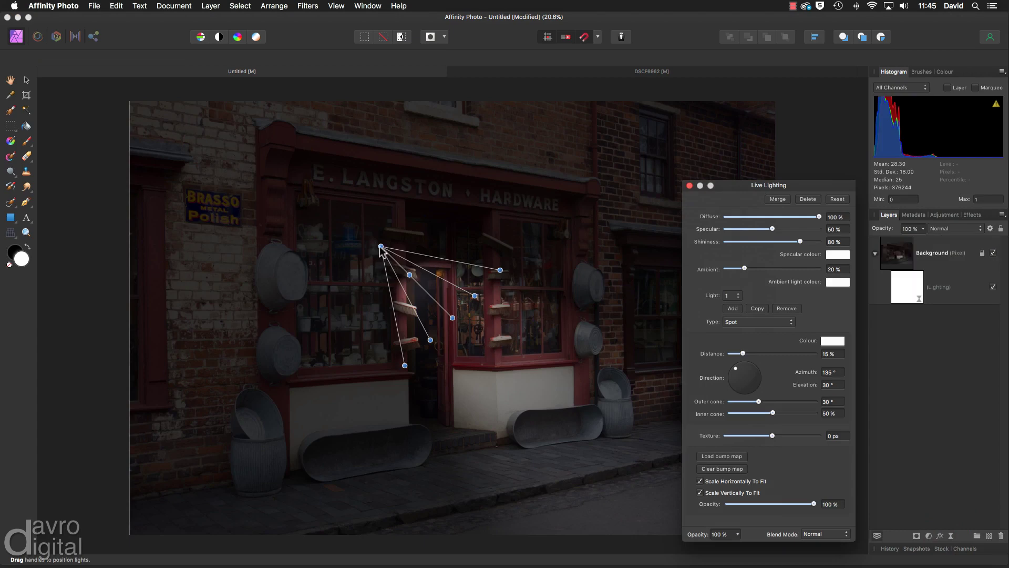
pyautogui.moveTo(381, 246); pyautogui.dragTo(590, 140)
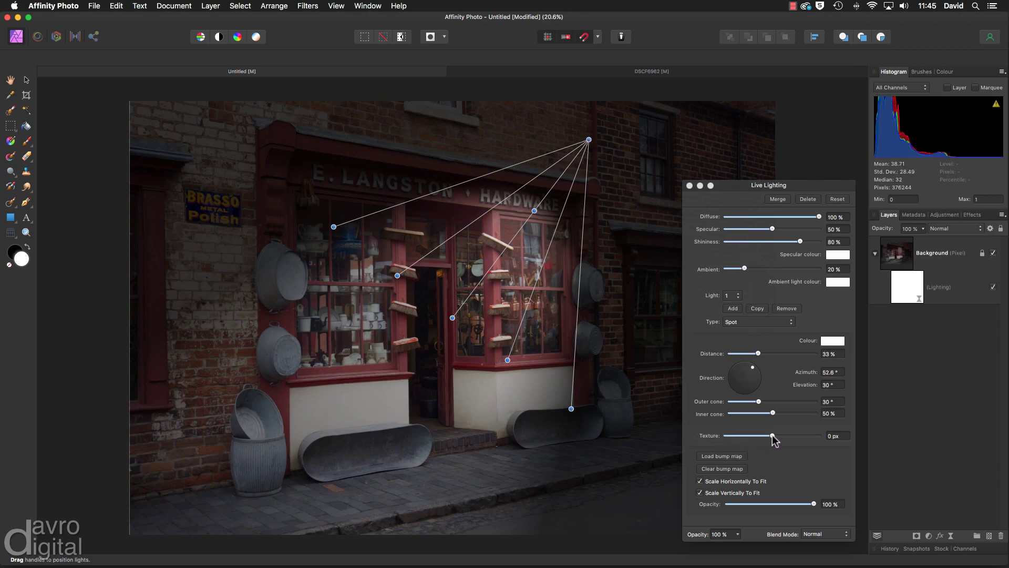
pyautogui.moveTo(773, 438); pyautogui.dragTo(832, 447)
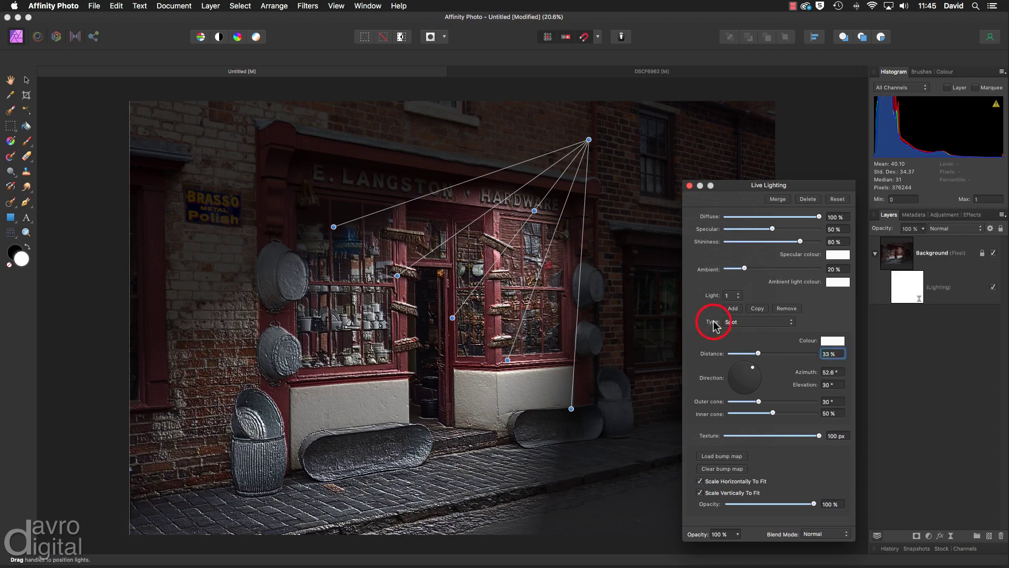
# Change the light to a Point type with 30% distance and shift its centre slightly right near the shop doorway.
pyautogui.click(736, 323)
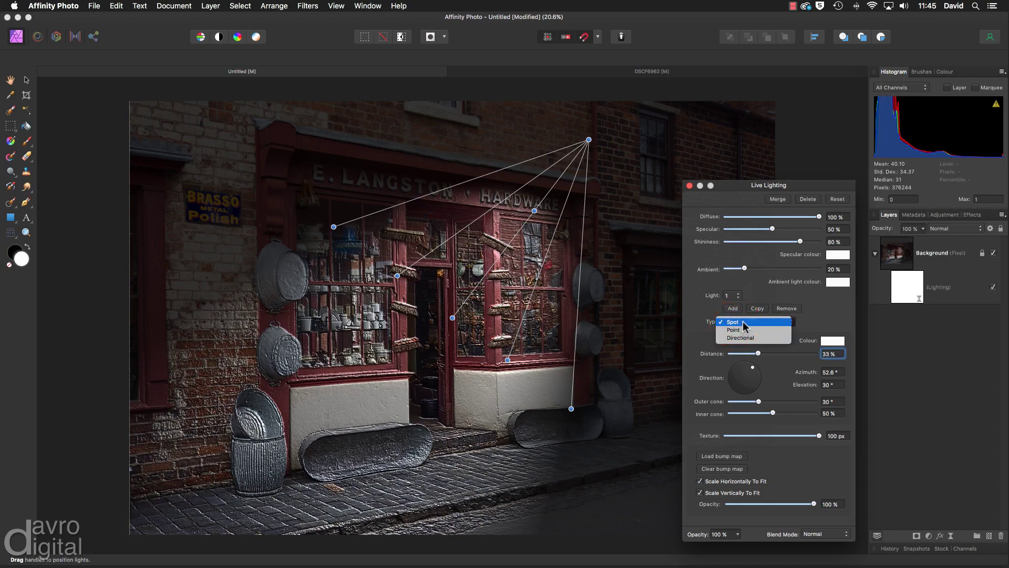
pyautogui.click(740, 330)
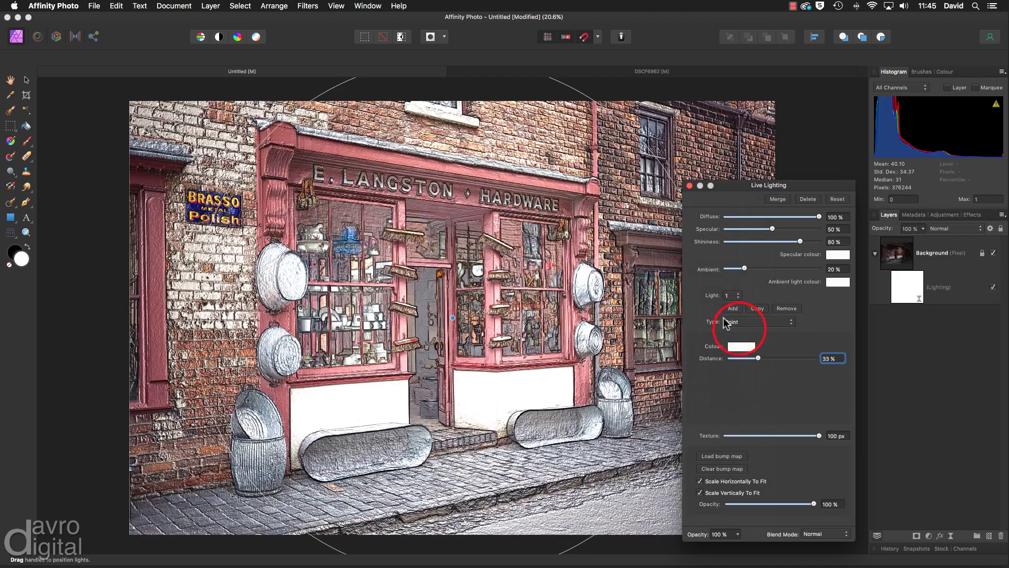
pyautogui.moveTo(736, 185); pyautogui.dragTo(874, 135)
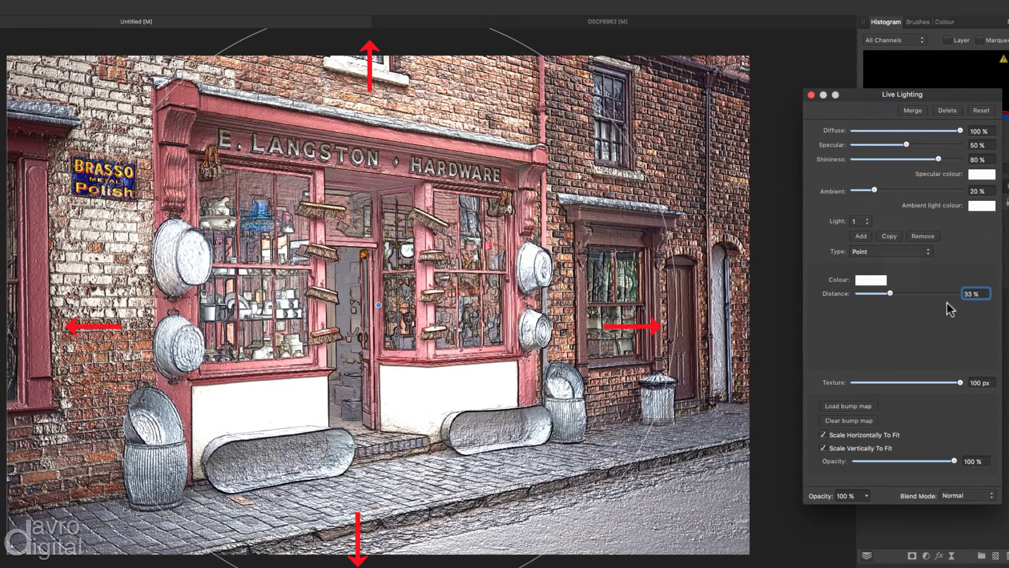
pyautogui.moveTo(888, 291); pyautogui.dragTo(888, 290)
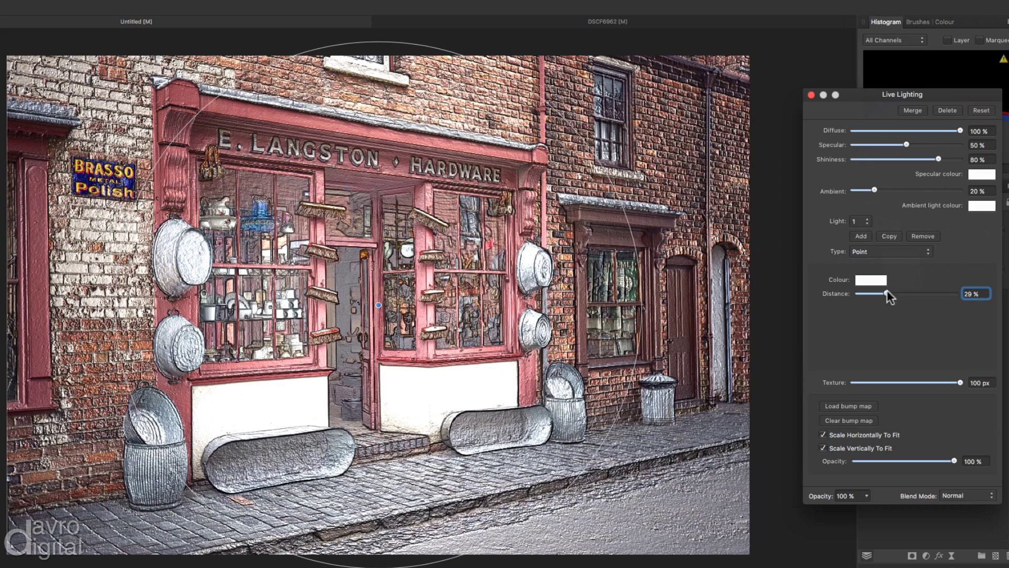
pyautogui.moveTo(887, 289); pyautogui.dragTo(887, 290)
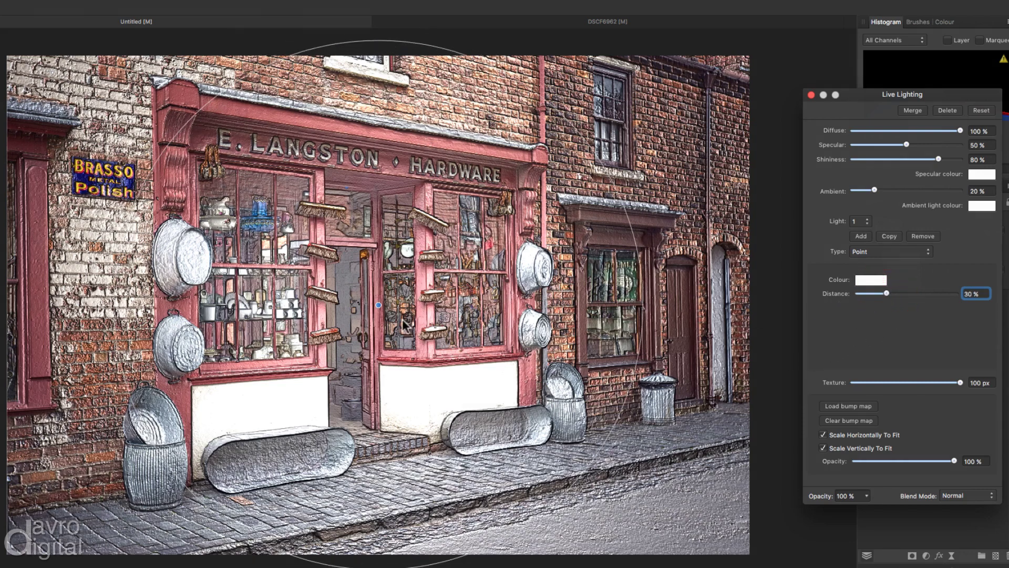
pyautogui.moveTo(379, 305); pyautogui.dragTo(409, 305)
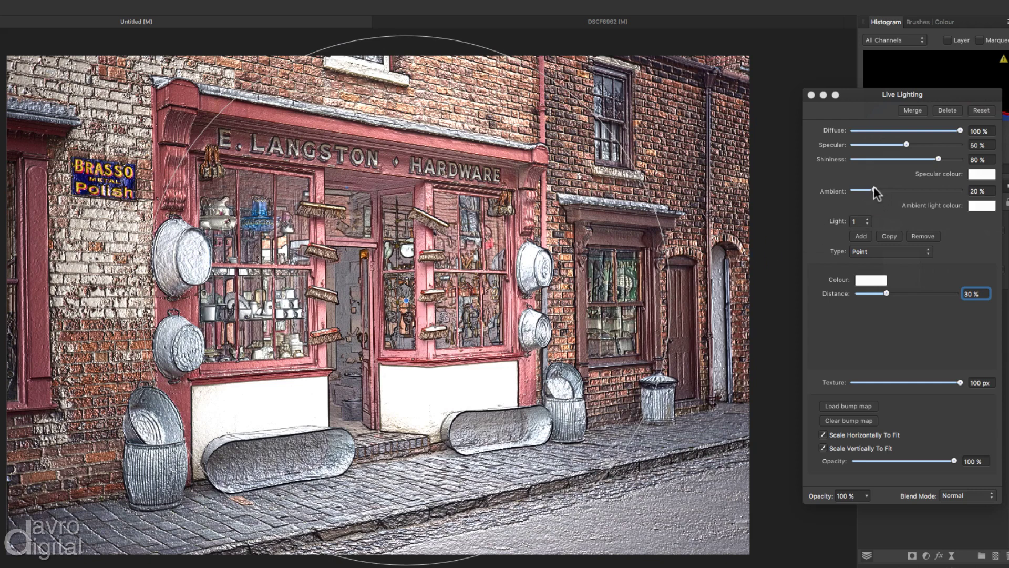
# Set the lighting's ambient to 27%, shininess to 68% and specular to 46%.
pyautogui.moveTo(875, 189); pyautogui.dragTo(887, 190)
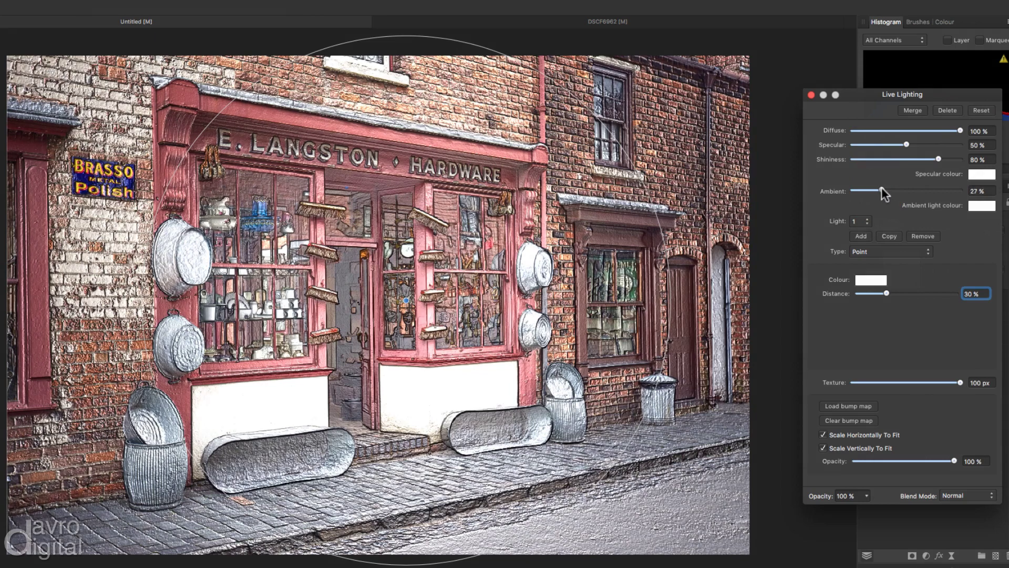
pyautogui.moveTo(937, 156); pyautogui.dragTo(927, 156)
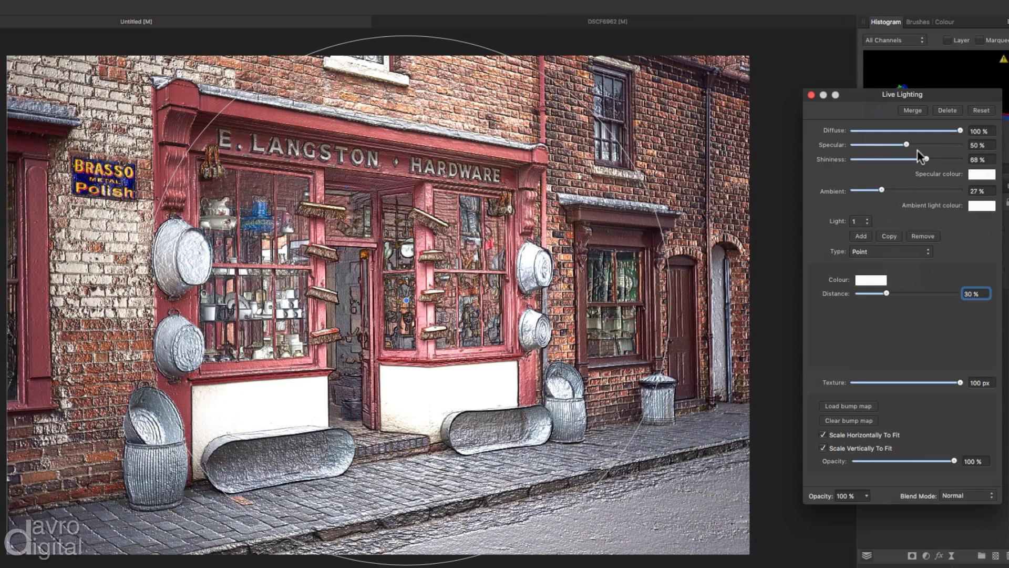
pyautogui.click(908, 143)
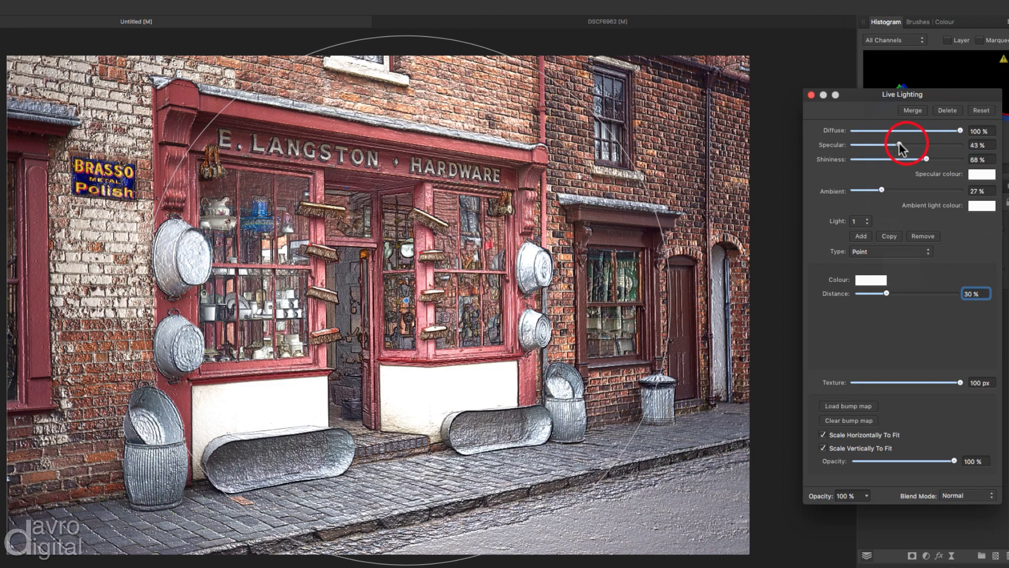
pyautogui.moveTo(909, 145)
pyautogui.mouseDown()
pyautogui.moveTo(926, 145)
pyautogui.moveTo(905, 153)
pyautogui.mouseUp()
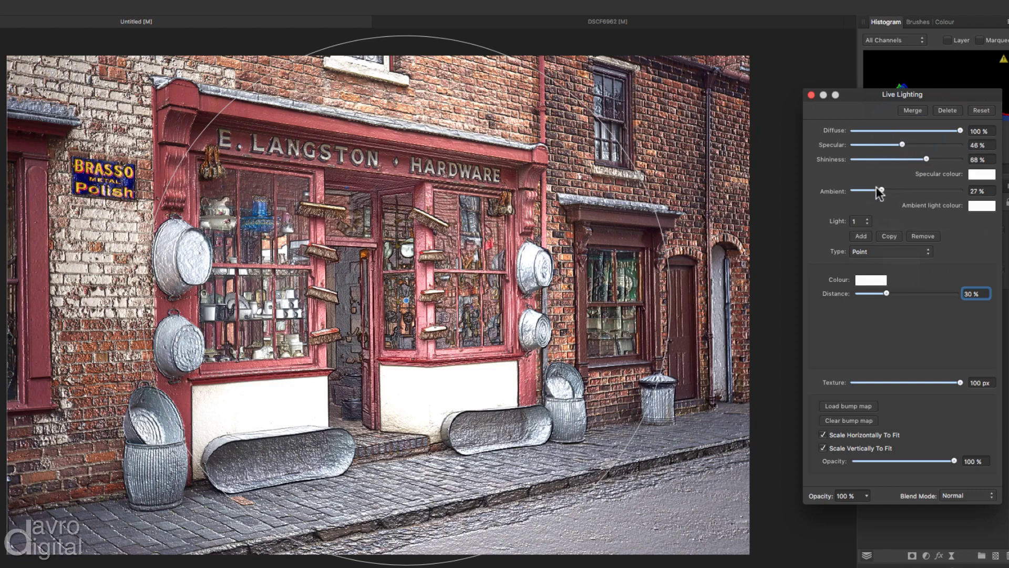
# Try a texture of -100 px on a close-up of the brickwork and return it to 100 px.
pyautogui.click(692, 182)
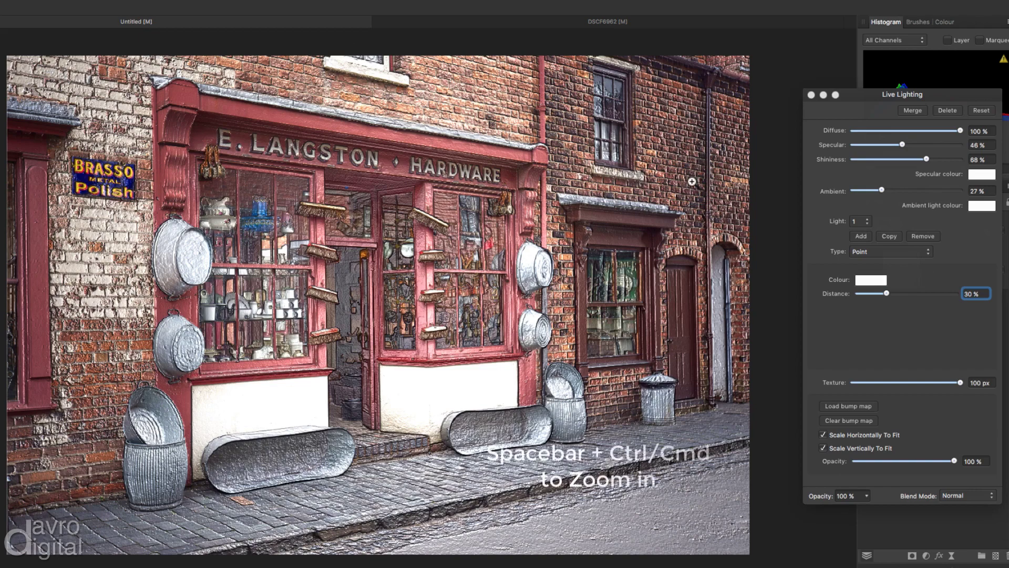
pyautogui.keyDown('super'); pyautogui.click(691, 180); pyautogui.keyUp('super')
pyautogui.keyDown('super'); pyautogui.click(692, 181); pyautogui.keyUp('super')
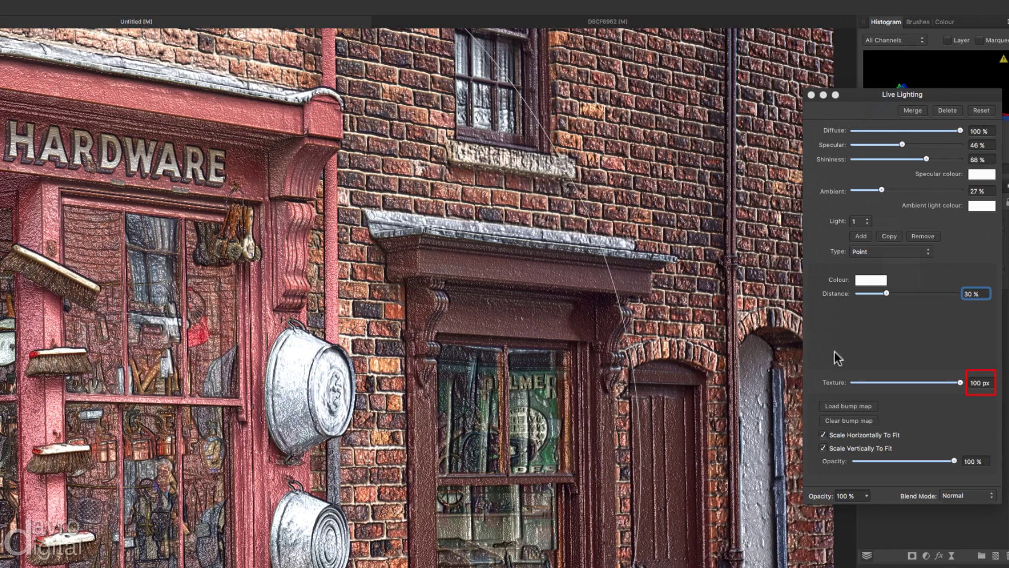
pyautogui.click(853, 382)
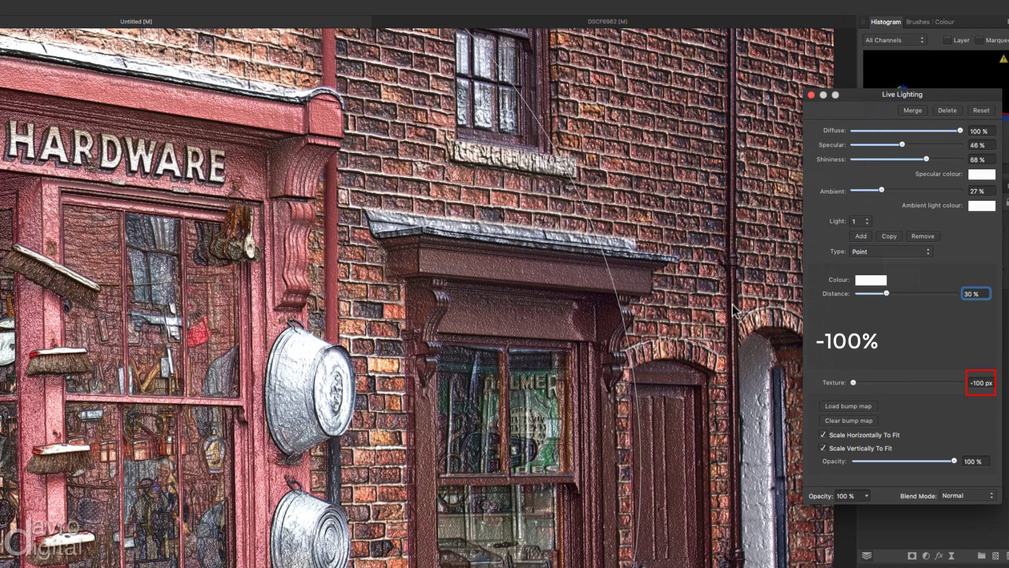
pyautogui.click(957, 382)
pyautogui.moveTo(957, 385); pyautogui.dragTo(970, 387)
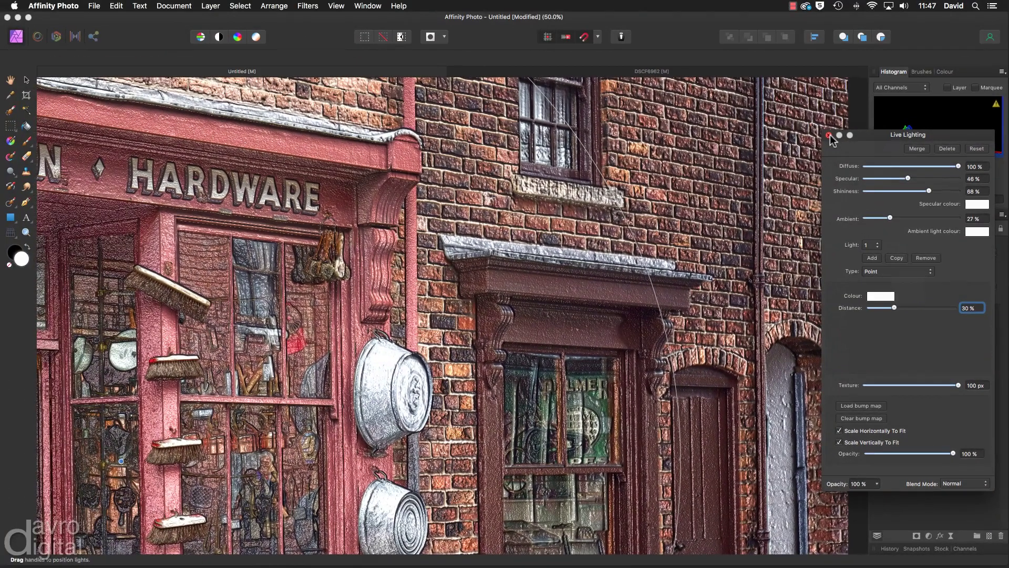
# Close the live lighting settings, fit the whole shopfront image in view and select its Lighting layer.
pyautogui.click(829, 135)
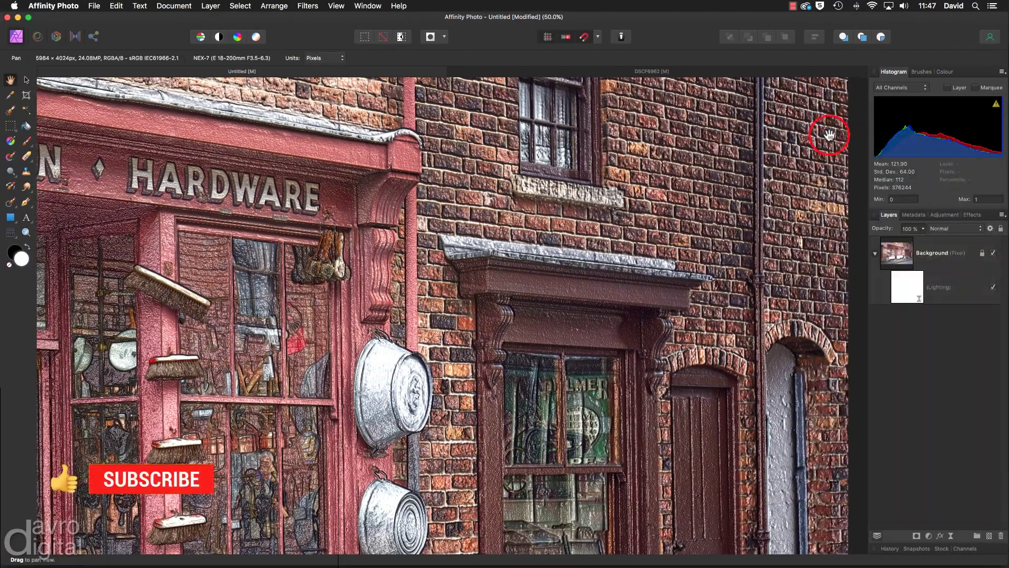
pyautogui.press('super+0')
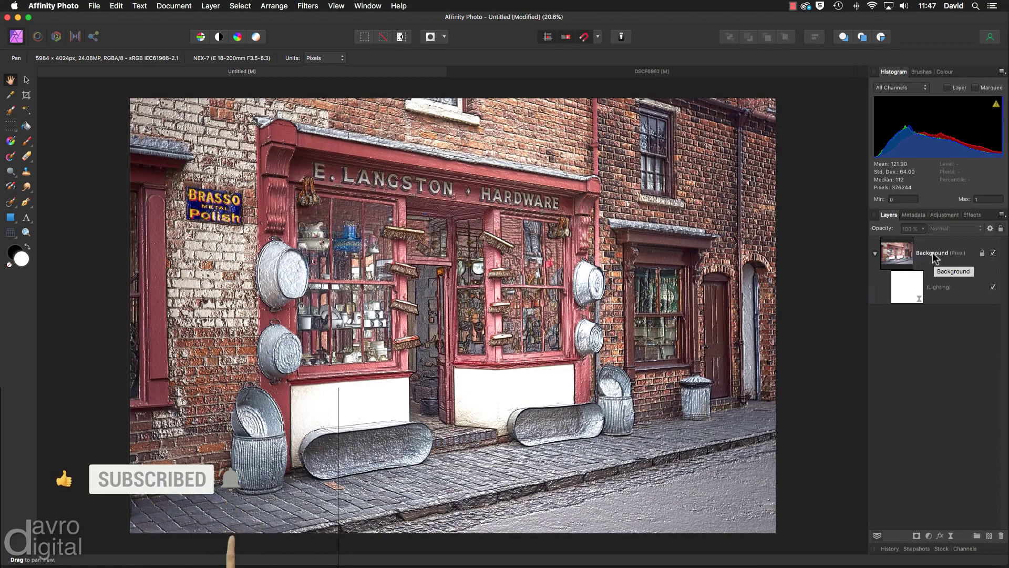
pyautogui.click(925, 287)
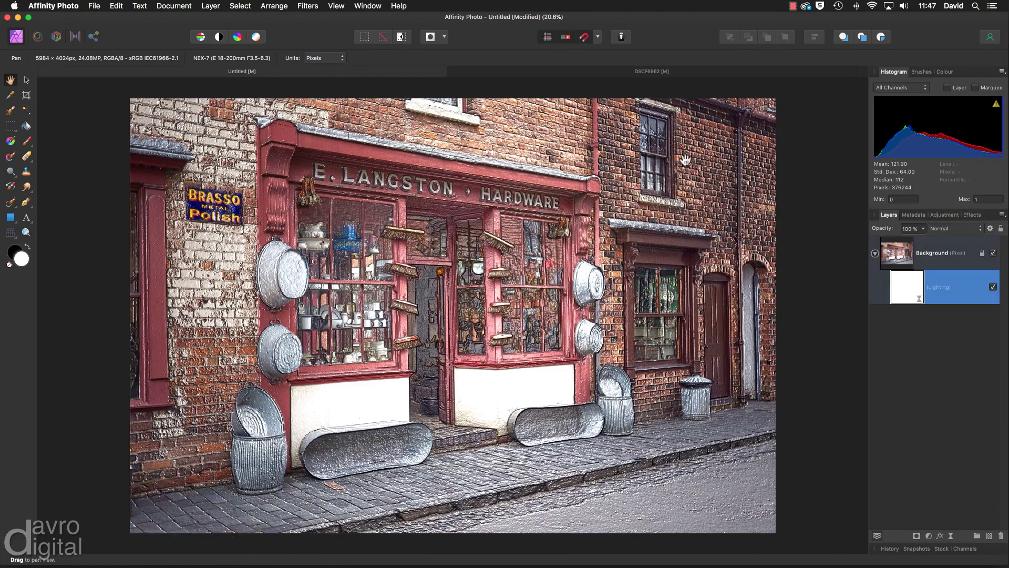
# Switch to the DSCF6962 document and add a live Lighting filter to its Background layer, keeping the settings clear of the photo.
pyautogui.click(684, 77)
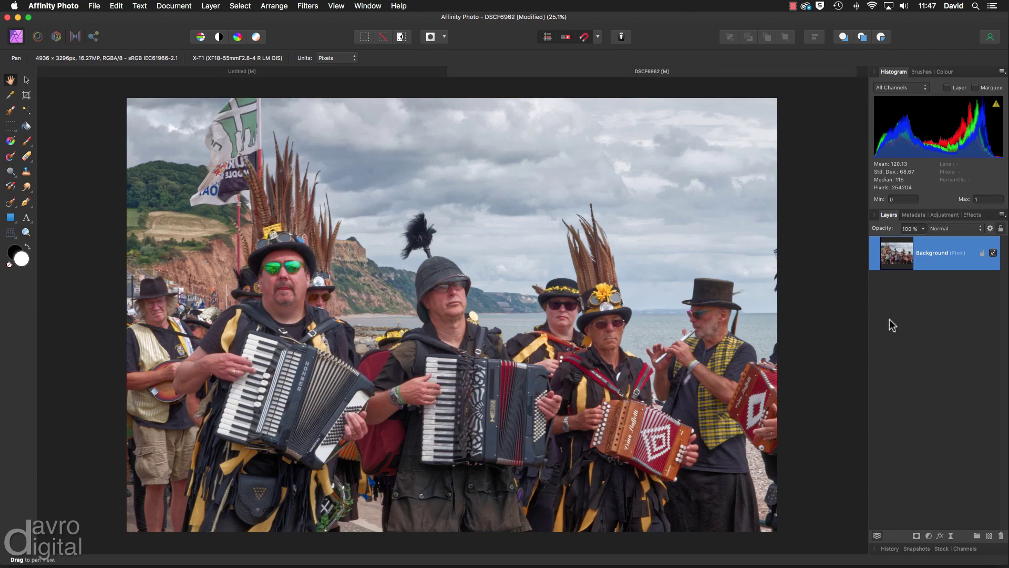
pyautogui.click(950, 534)
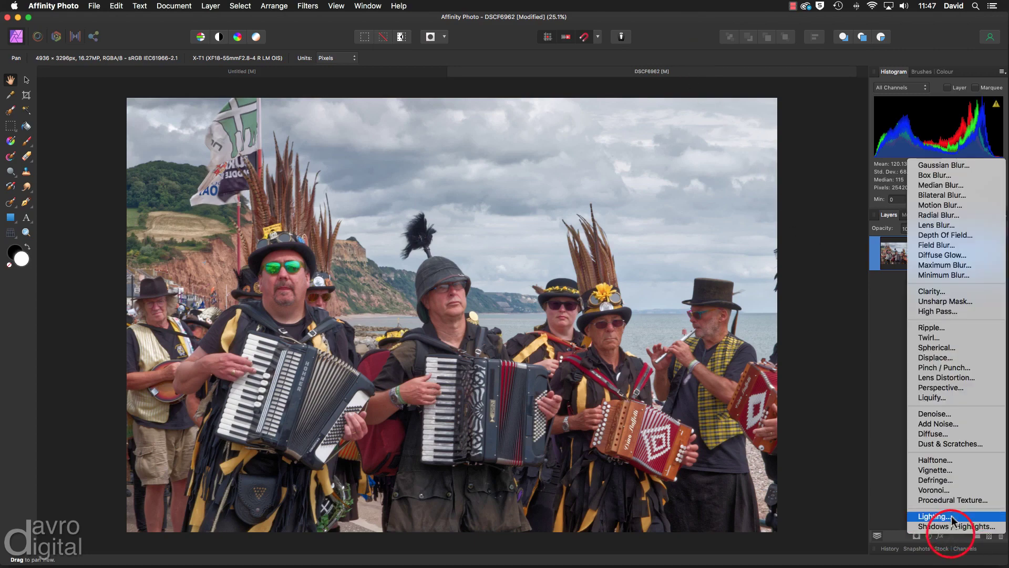
pyautogui.click(948, 514)
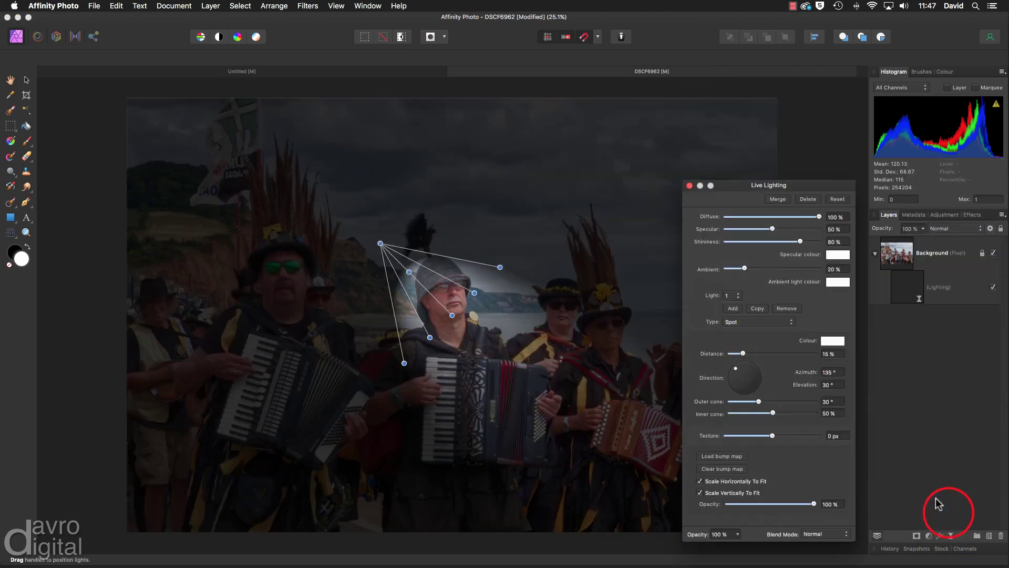
pyautogui.moveTo(770, 184); pyautogui.dragTo(915, 128)
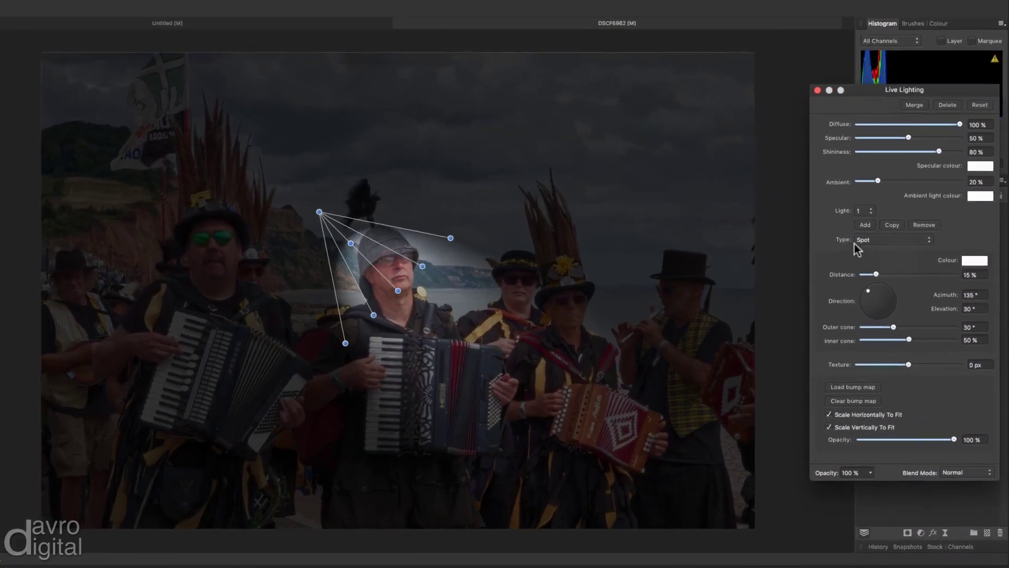
# Change the musicians photo's light type to Directional and set its texture to 100 px.
pyautogui.click(876, 267)
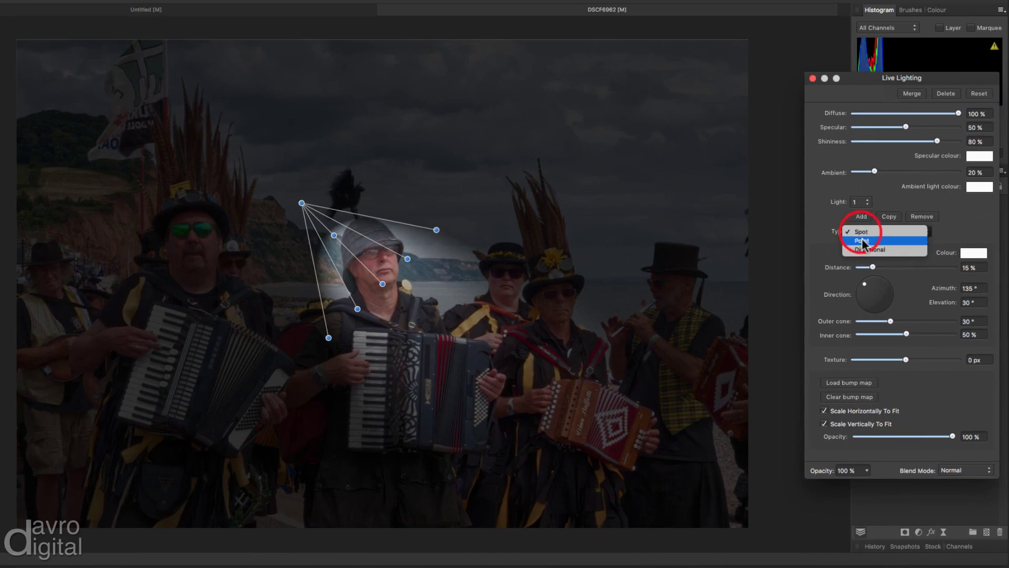
pyautogui.click(863, 249)
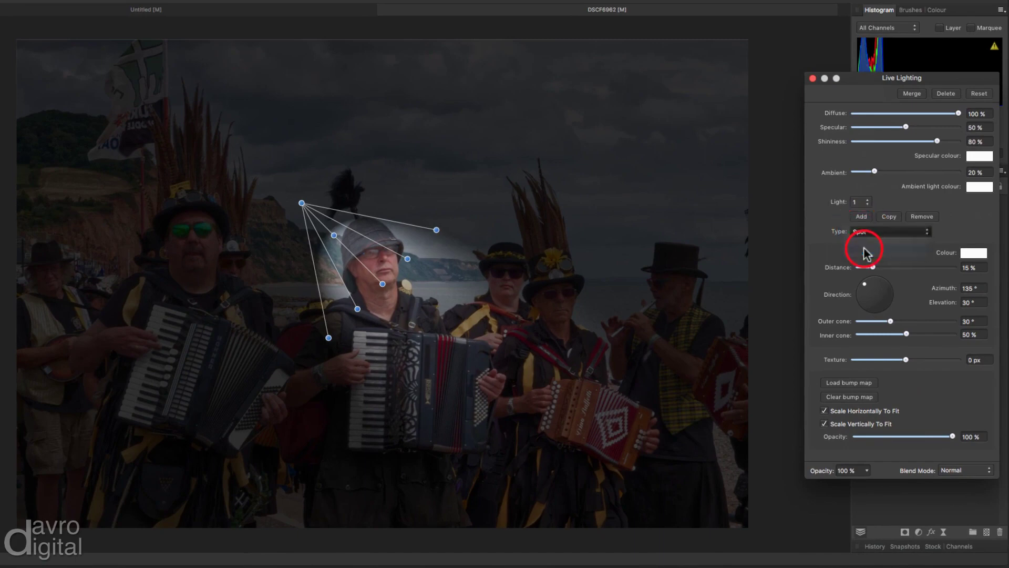
pyautogui.moveTo(906, 360); pyautogui.dragTo(965, 361)
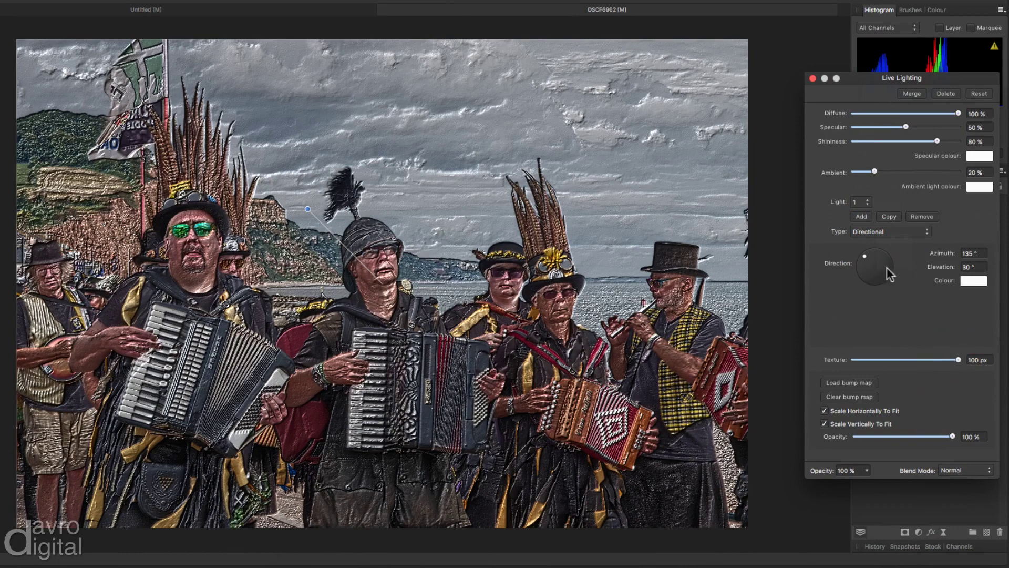
# Aim the directional light from the lower left, at an azimuth of about -141.7° and an elevation of about 60.5°.
pyautogui.moveTo(863, 253)
pyautogui.mouseDown()
pyautogui.moveTo(867, 263)
pyautogui.moveTo(881, 258)
pyautogui.mouseUp()
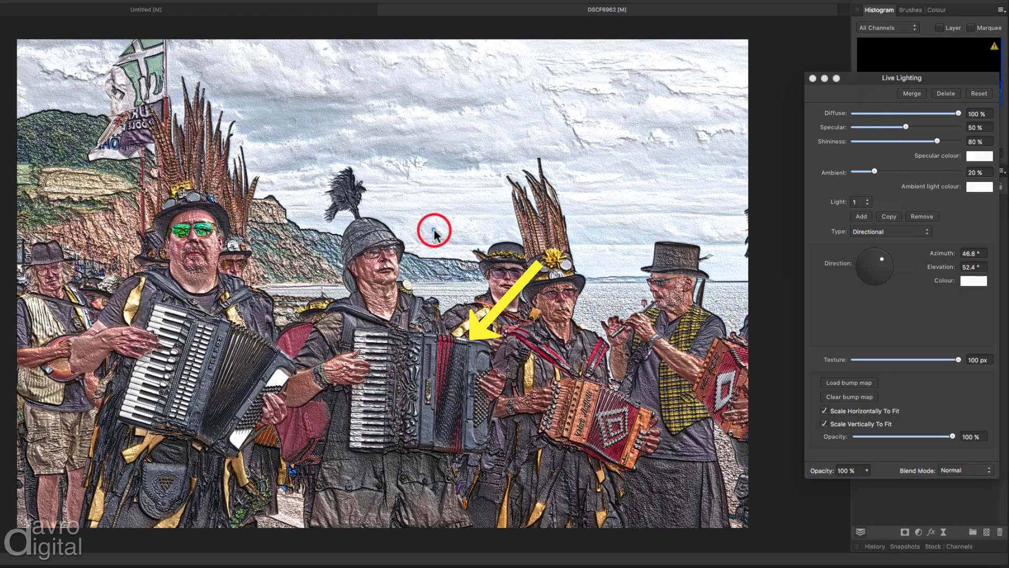
pyautogui.moveTo(433, 232)
pyautogui.mouseDown()
pyautogui.moveTo(427, 278)
pyautogui.moveTo(395, 310)
pyautogui.moveTo(361, 305)
pyautogui.moveTo(335, 325)
pyautogui.mouseUp()
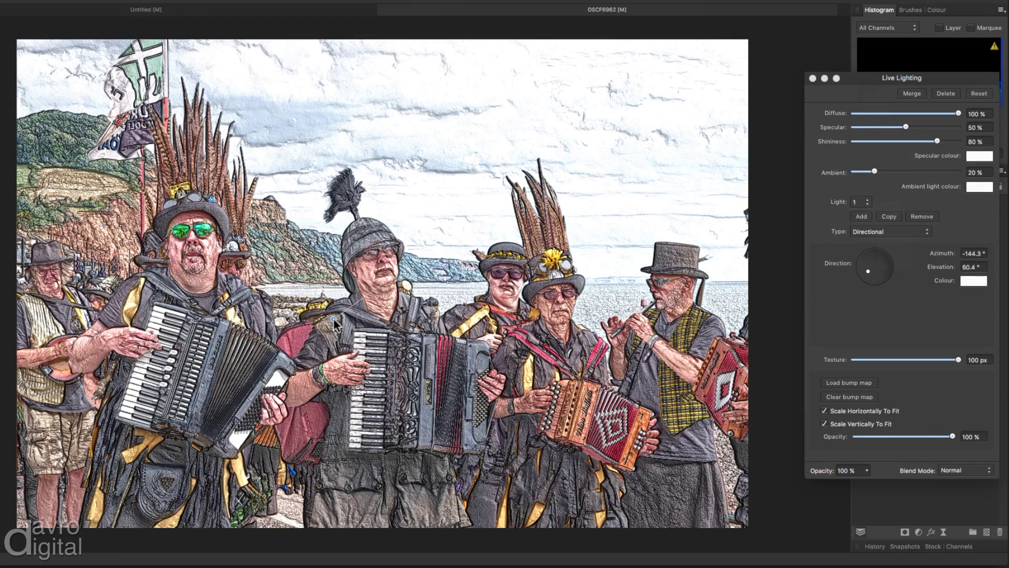
pyautogui.moveTo(336, 323); pyautogui.dragTo(336, 324)
# Set the directional lighting's ambient to 14%, shininess to 75% and specular to 46%, with diffuse at 100%.
pyautogui.moveTo(874, 171); pyautogui.dragTo(876, 171)
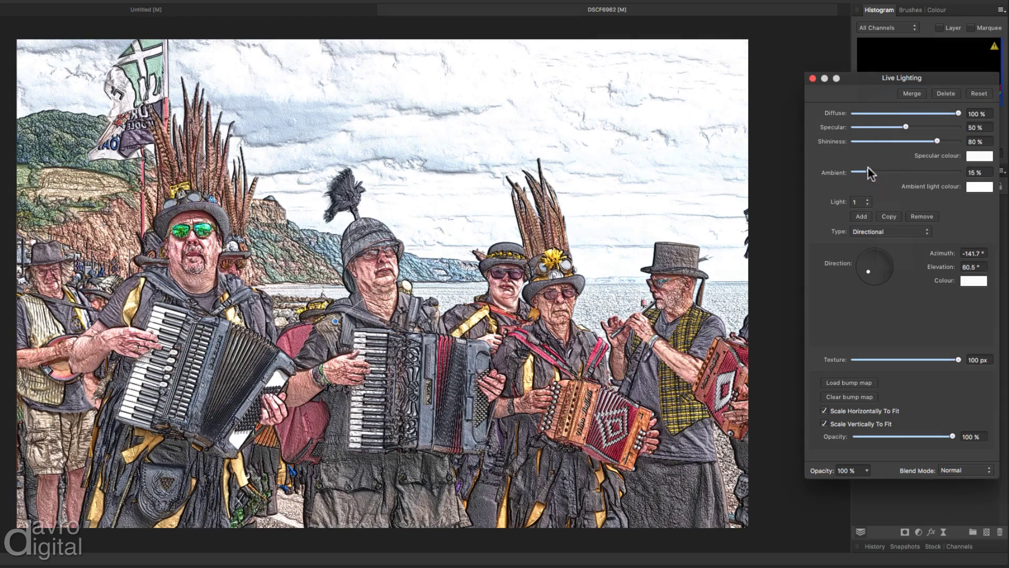
pyautogui.moveTo(866, 170); pyautogui.dragTo(868, 171)
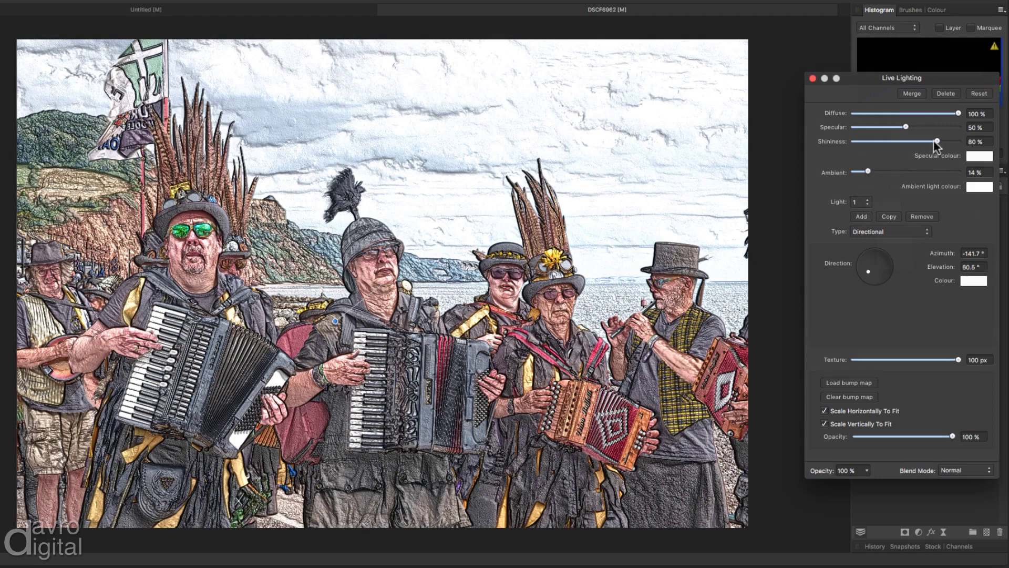
pyautogui.moveTo(934, 140); pyautogui.dragTo(932, 140)
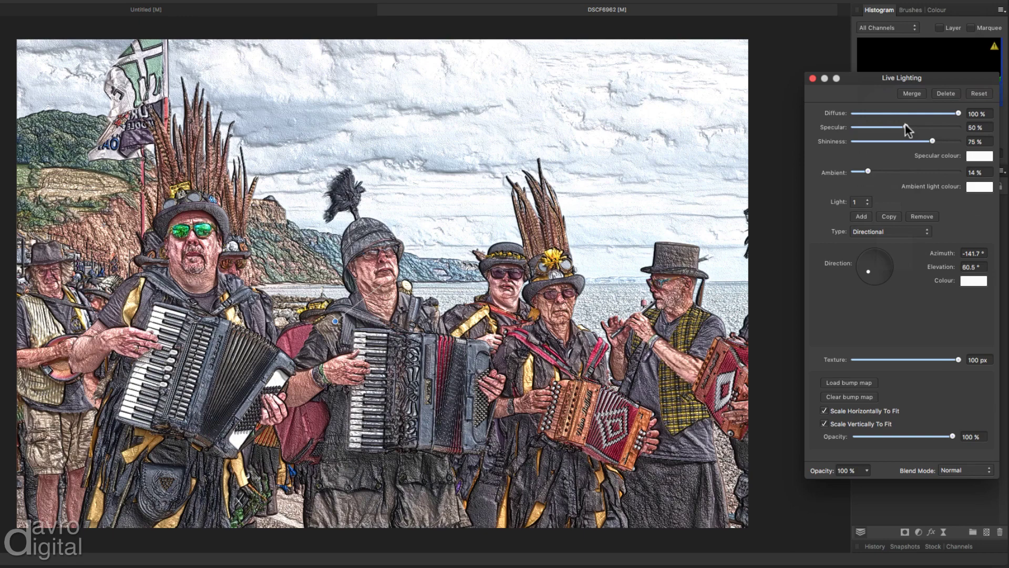
pyautogui.moveTo(910, 128); pyautogui.dragTo(897, 130)
pyautogui.moveTo(958, 110)
pyautogui.mouseDown()
pyautogui.moveTo(942, 111)
pyautogui.moveTo(961, 117)
pyautogui.mouseUp()
# Compare the musicians photo with texture at -100 px and restore the texture to 100 px.
pyautogui.moveTo(856, 358); pyautogui.dragTo(847, 358)
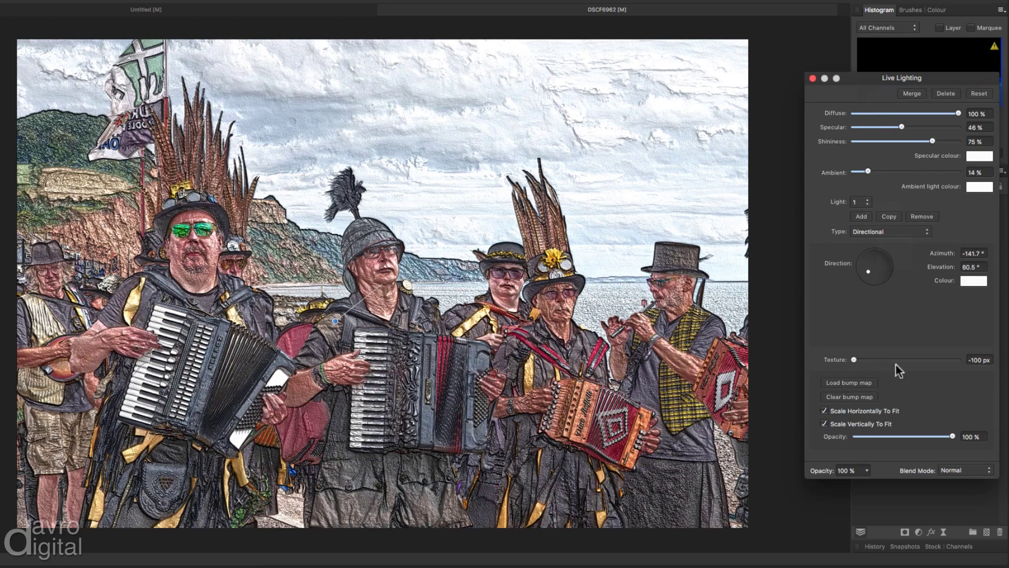
pyautogui.click(958, 359)
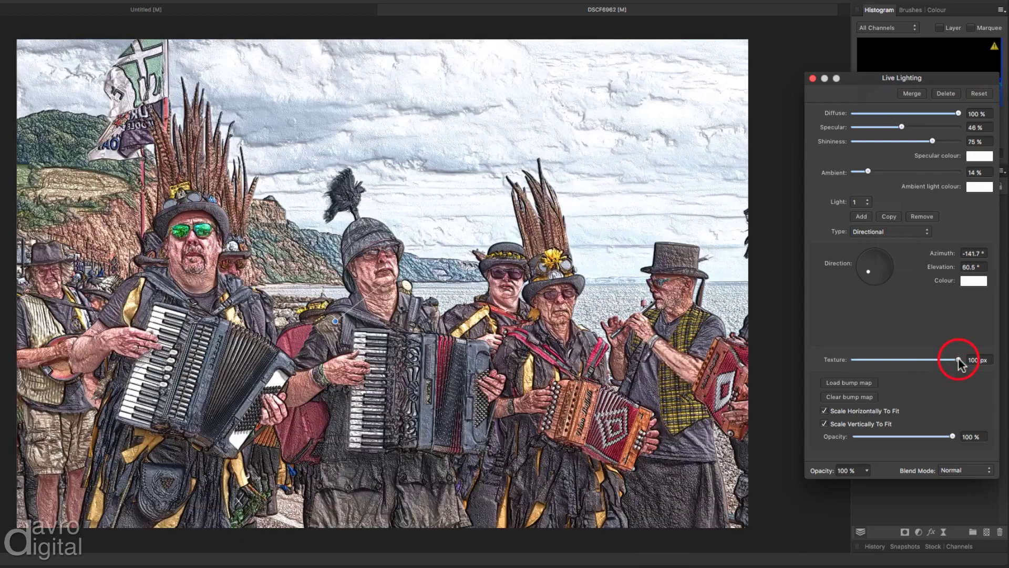
# Try a texture of -225 px on the musicians photo's lighting, and settle on about -68.6 px.
pyautogui.click(853, 359)
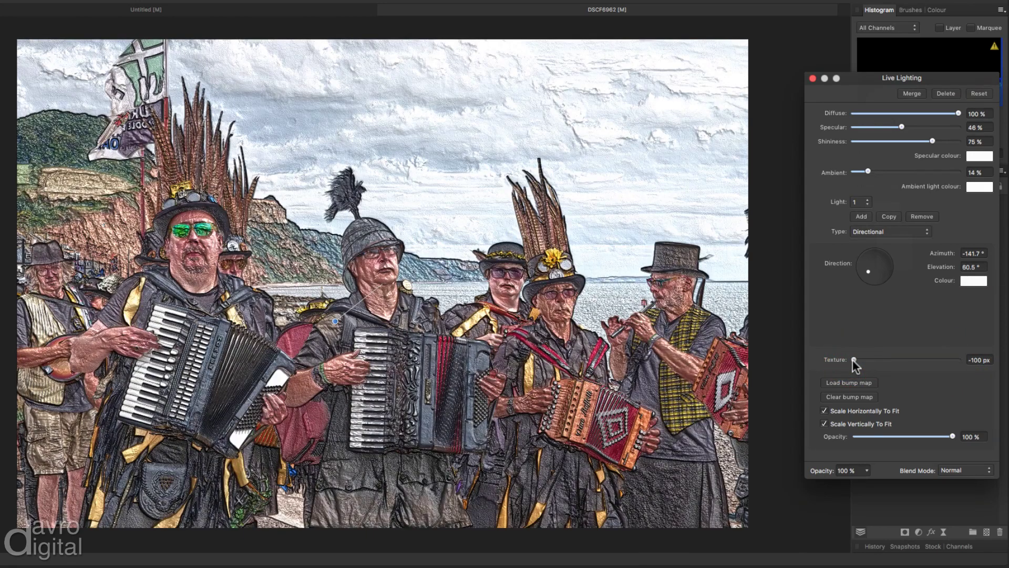
pyautogui.click(981, 360)
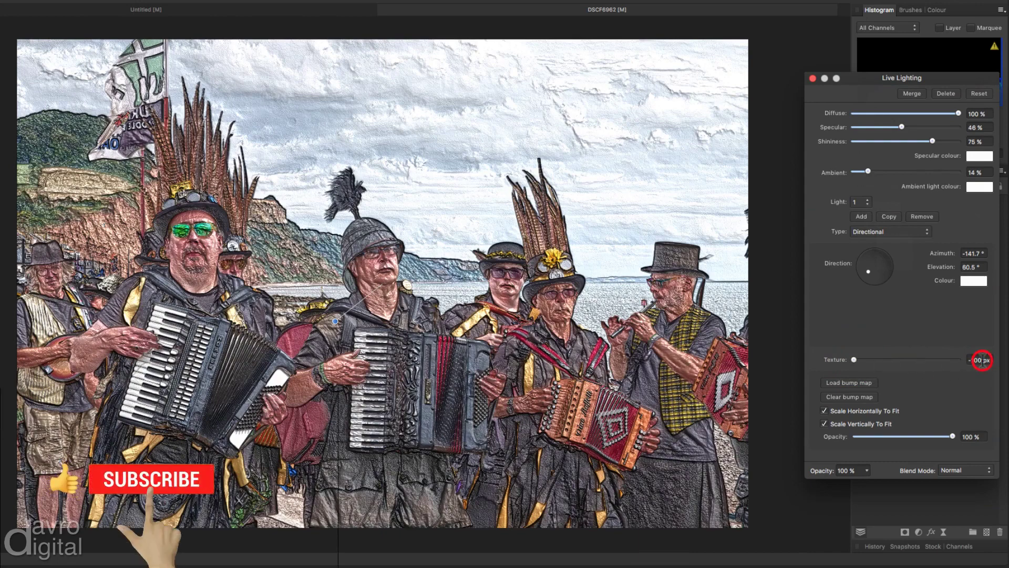
pyautogui.click(978, 360)
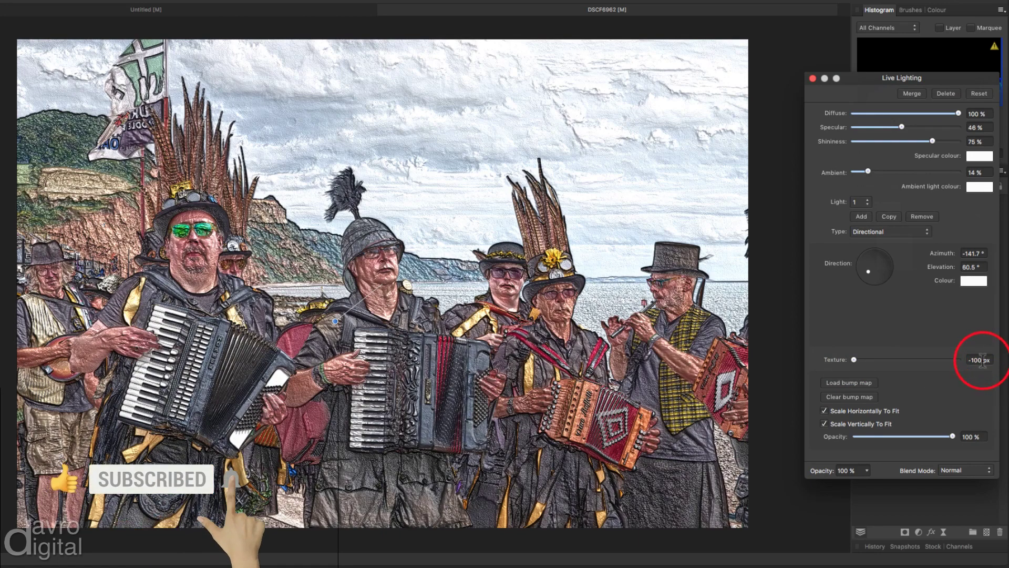
pyautogui.doubleClick(972, 360)
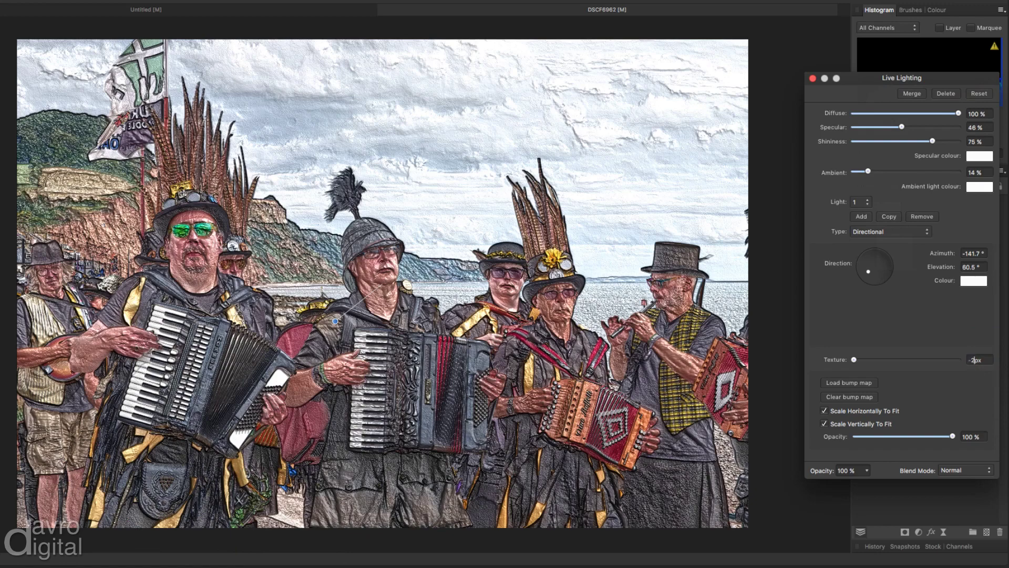
pyautogui.write('225')
pyautogui.press('Return')
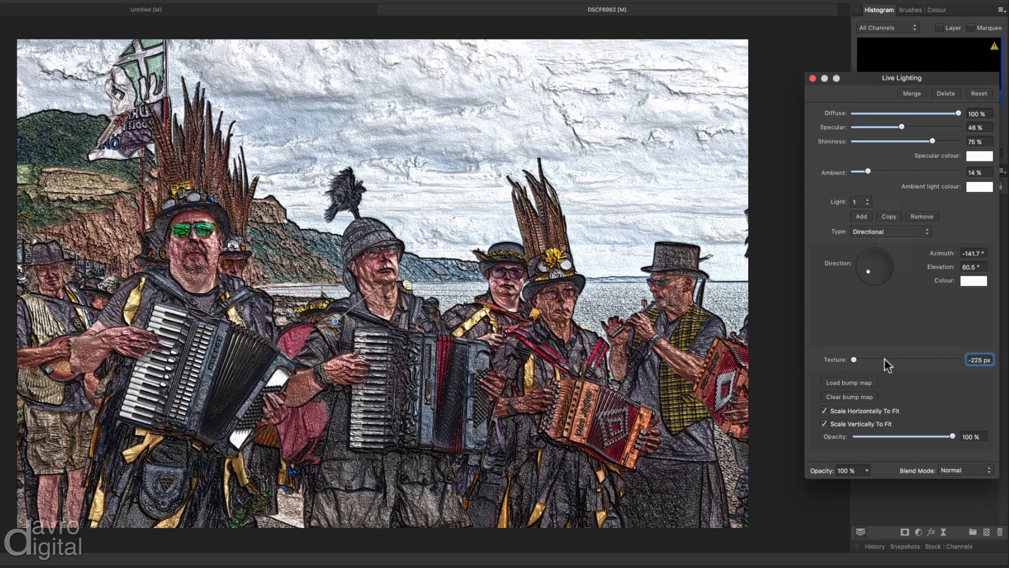
pyautogui.click(854, 359)
pyautogui.moveTo(853, 359); pyautogui.dragTo(858, 359)
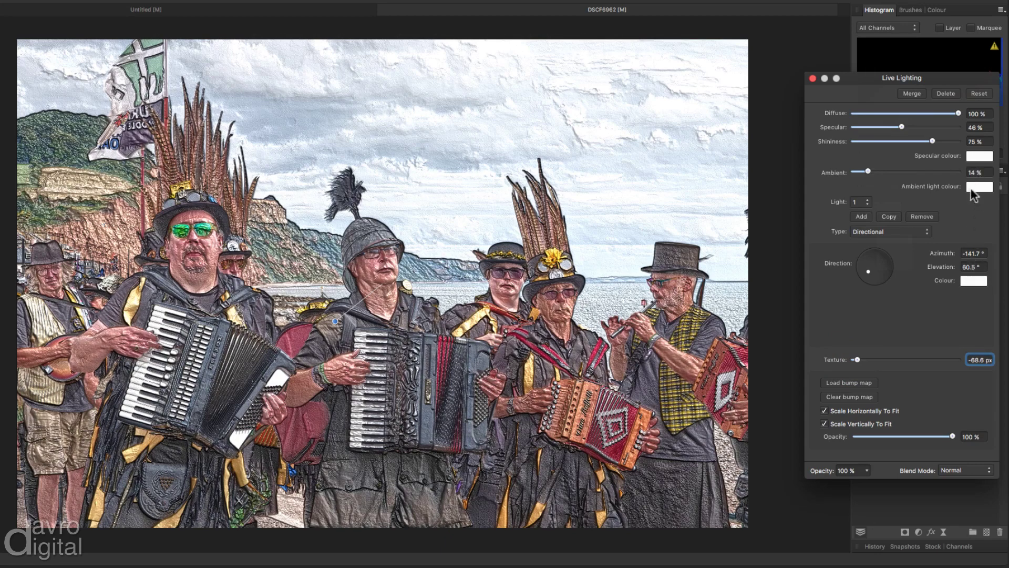
# Set the lighting's specular colour to a warm orange of about H 39, S 76, L 54.
pyautogui.click(979, 157)
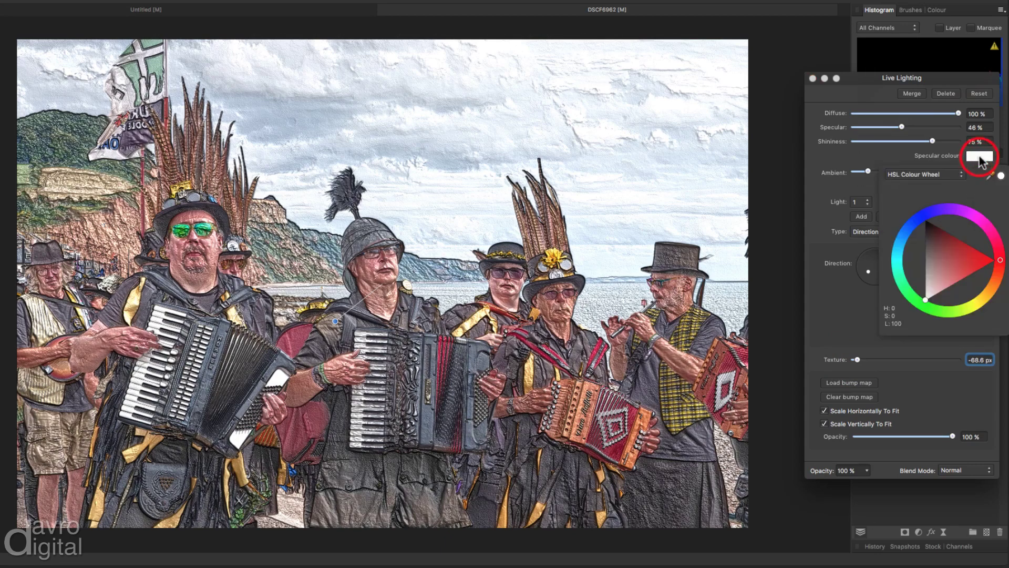
pyautogui.click(902, 174)
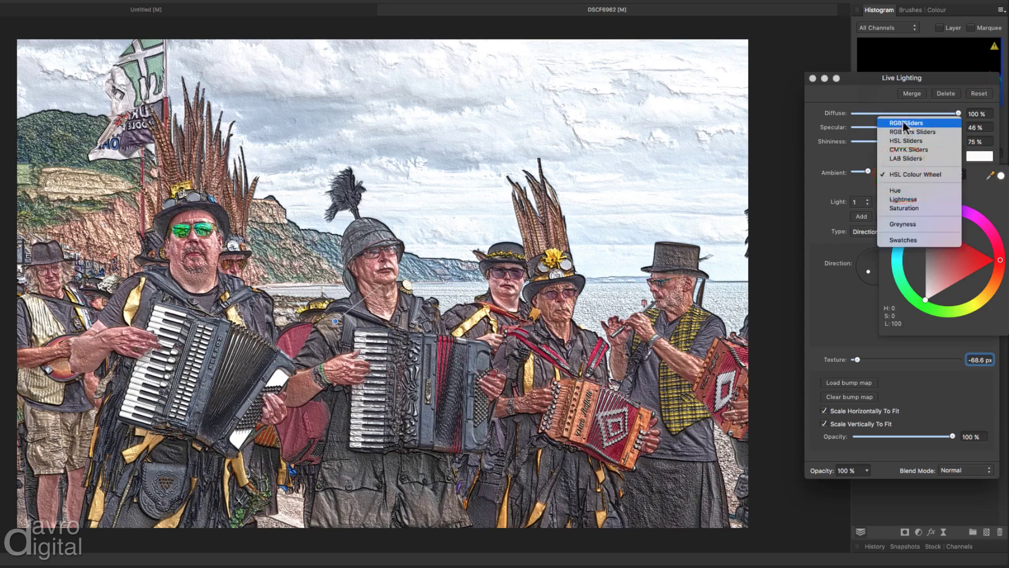
pyautogui.click(898, 172)
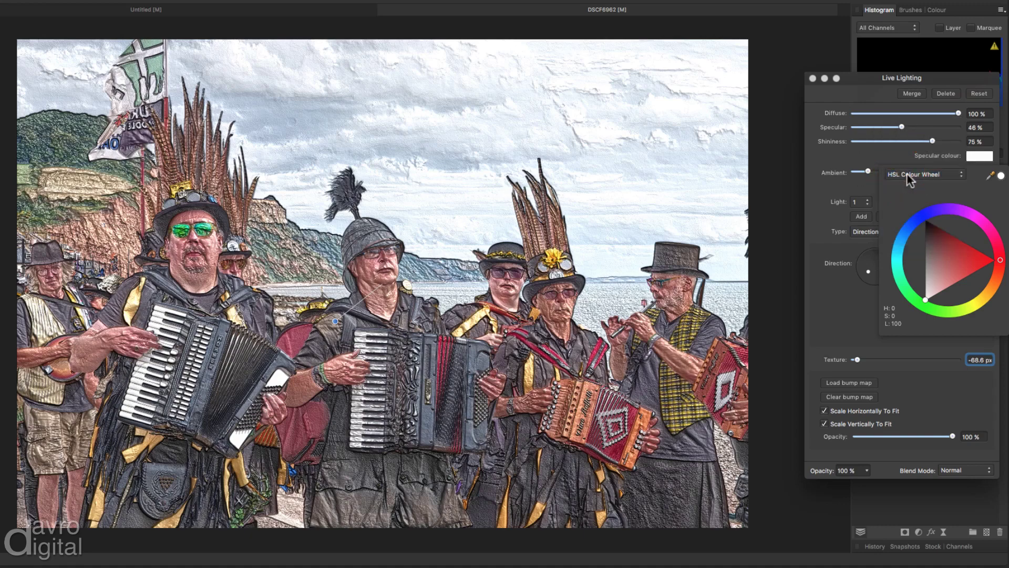
pyautogui.click(958, 258)
pyautogui.click(960, 261)
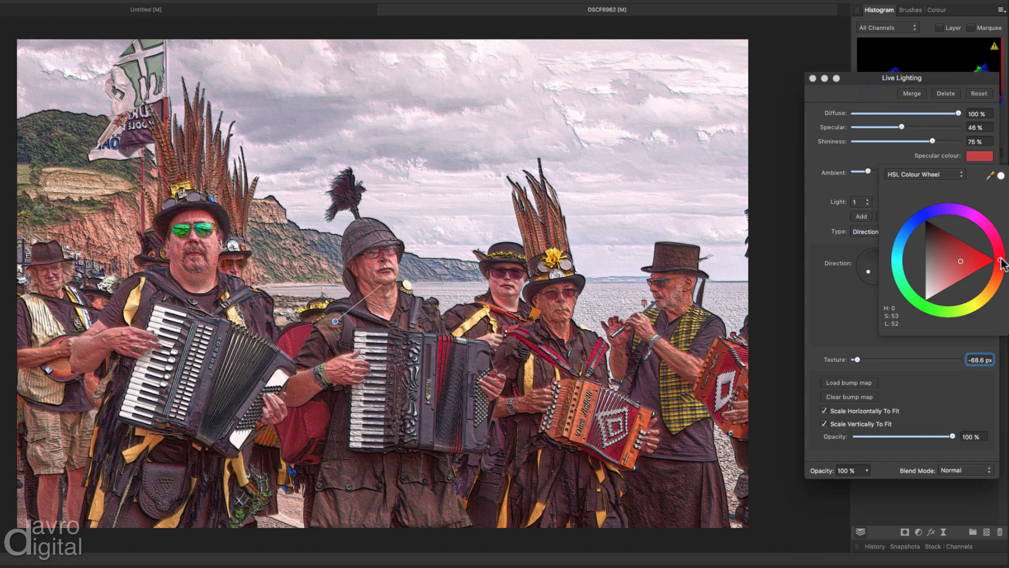
pyautogui.moveTo(1001, 261)
pyautogui.mouseDown()
pyautogui.moveTo(995, 297)
pyautogui.moveTo(962, 314)
pyautogui.moveTo(1004, 307)
pyautogui.mouseUp()
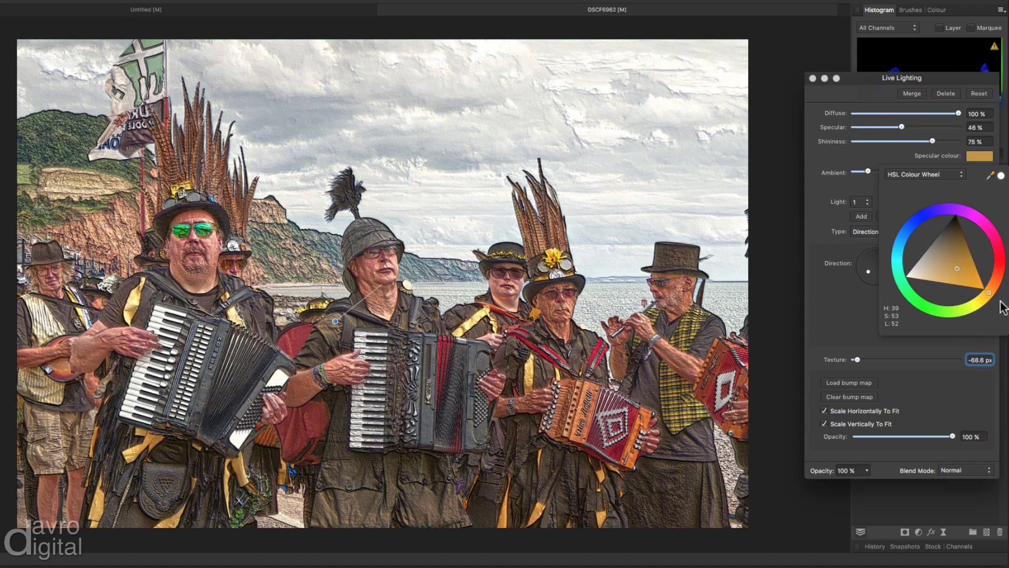
pyautogui.click(960, 269)
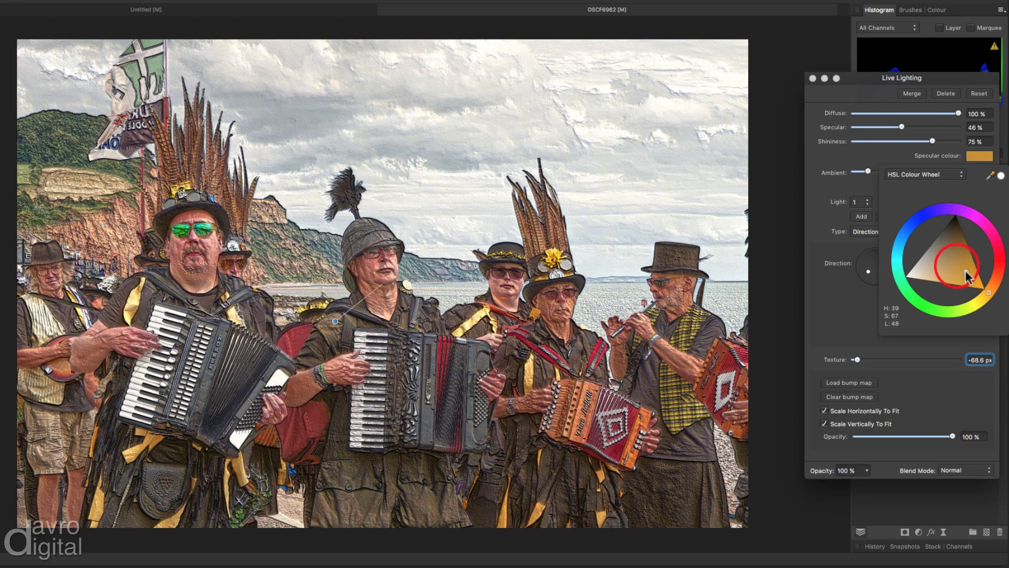
pyautogui.moveTo(960, 269); pyautogui.dragTo(965, 277)
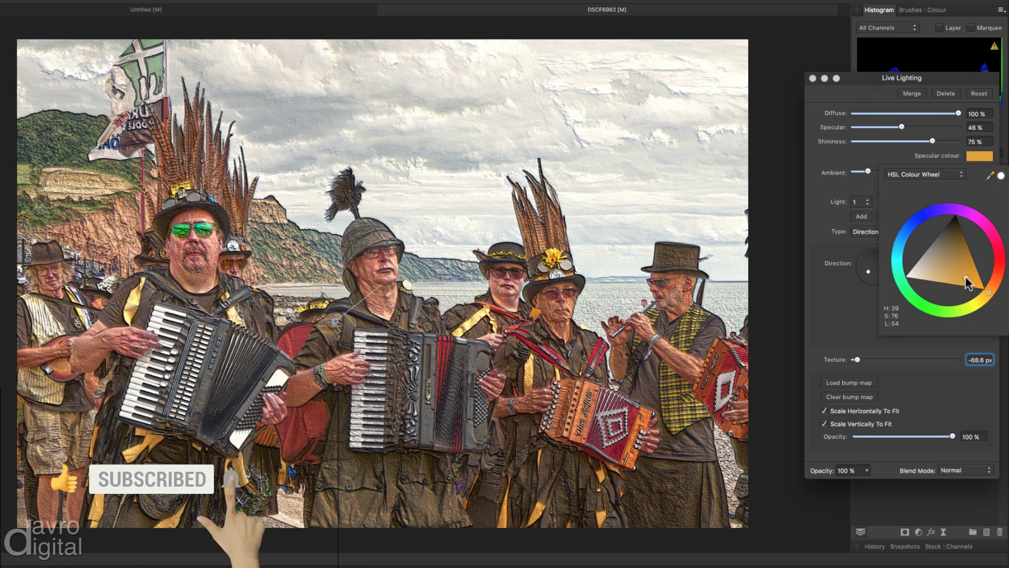
pyautogui.click(841, 316)
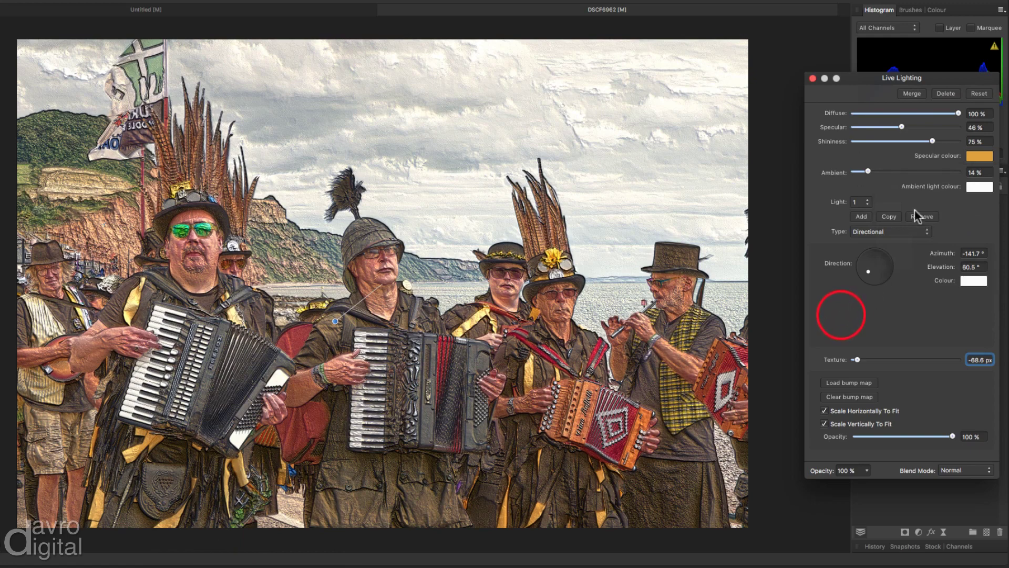
# Set the ambient light colour to a muted red of about H 9, S 46, L 50.
pyautogui.click(981, 187)
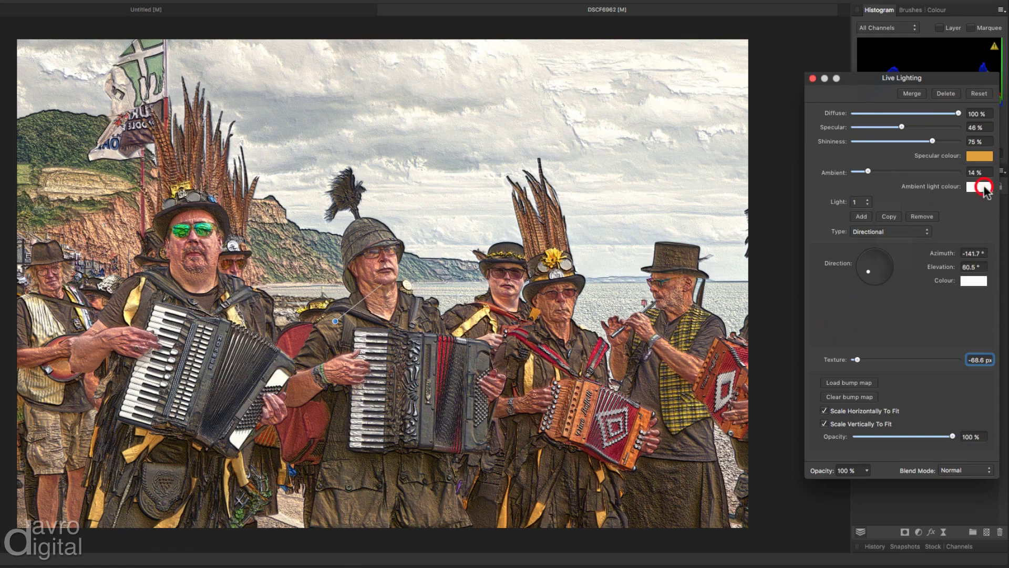
pyautogui.click(958, 292)
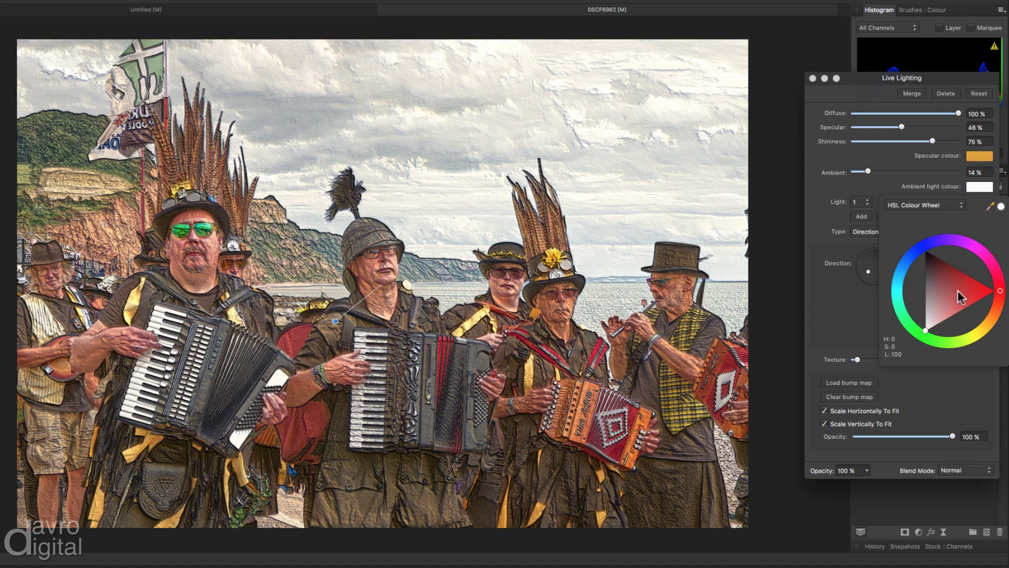
pyautogui.moveTo(958, 292)
pyautogui.mouseDown()
pyautogui.moveTo(945, 295)
pyautogui.moveTo(958, 282)
pyautogui.moveTo(957, 291)
pyautogui.moveTo(1000, 296)
pyautogui.mouseUp()
pyautogui.click(999, 290)
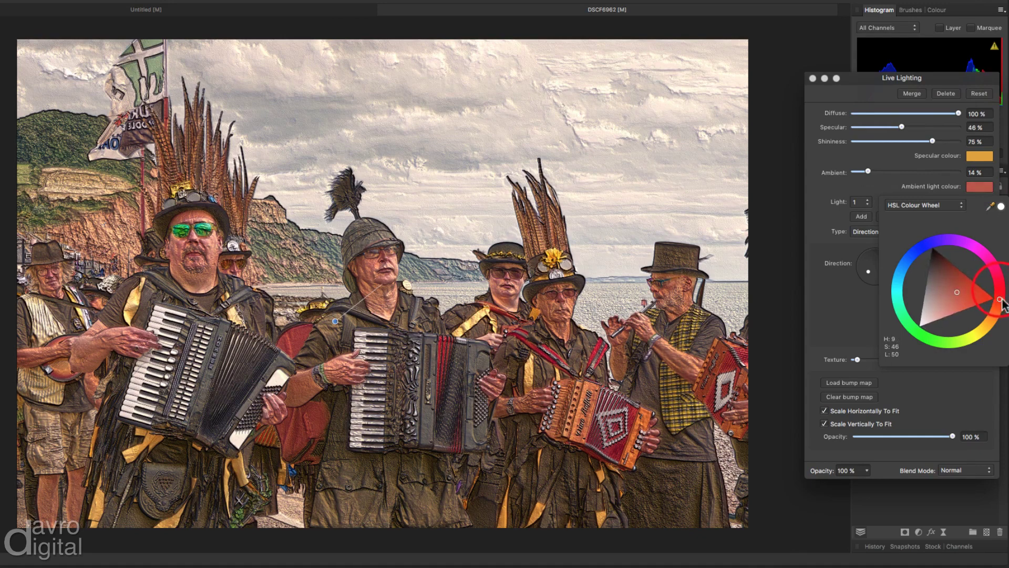
pyautogui.click(839, 317)
# Tint the directional light a very pale blue of about H 207, S 97, L 96 and close the lighting settings.
pyautogui.click(973, 281)
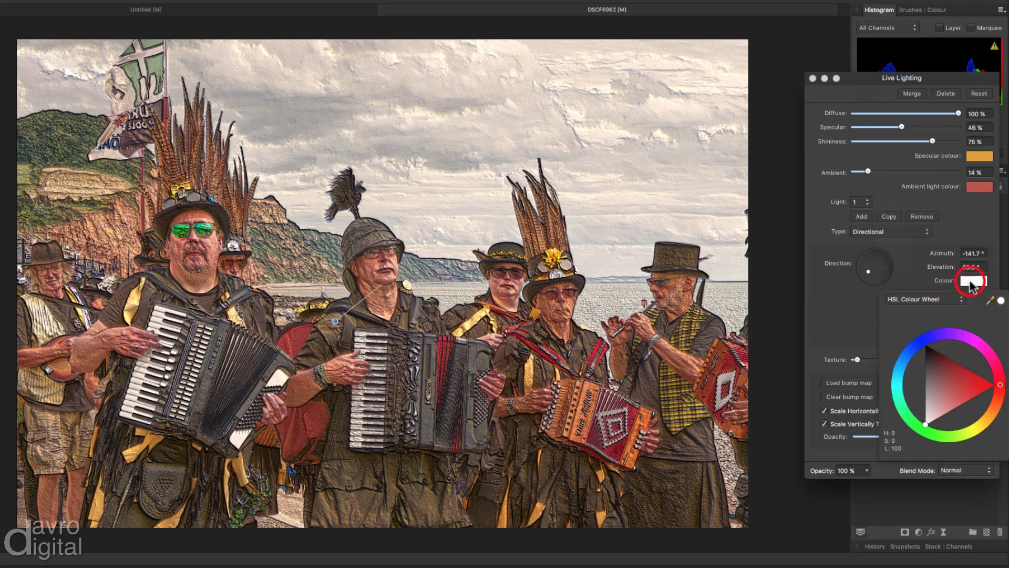
pyautogui.click(958, 384)
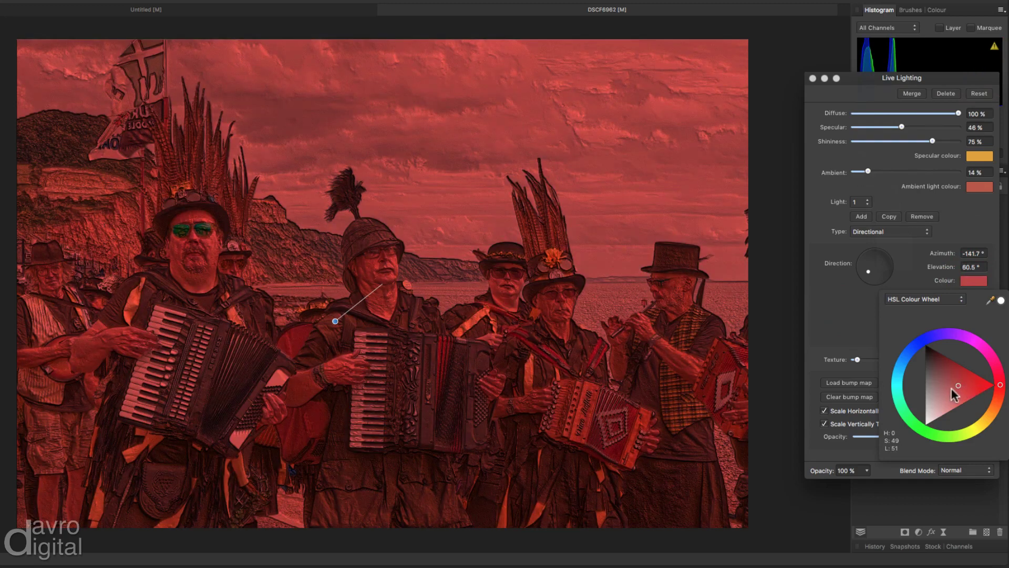
pyautogui.moveTo(954, 388); pyautogui.dragTo(936, 415)
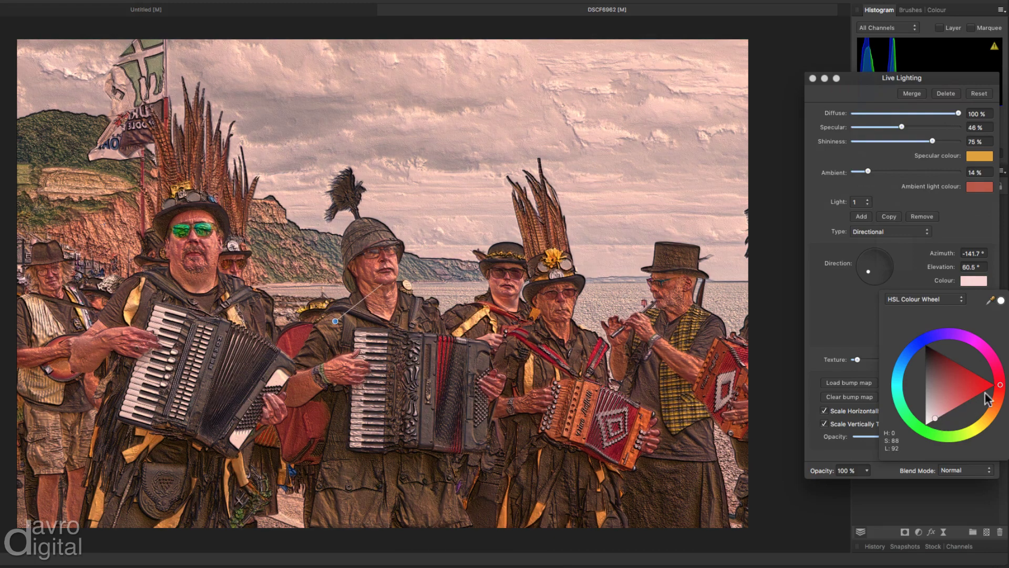
pyautogui.moveTo(1001, 388)
pyautogui.mouseDown()
pyautogui.moveTo(984, 429)
pyautogui.moveTo(927, 435)
pyautogui.moveTo(890, 390)
pyautogui.moveTo(897, 361)
pyautogui.mouseUp()
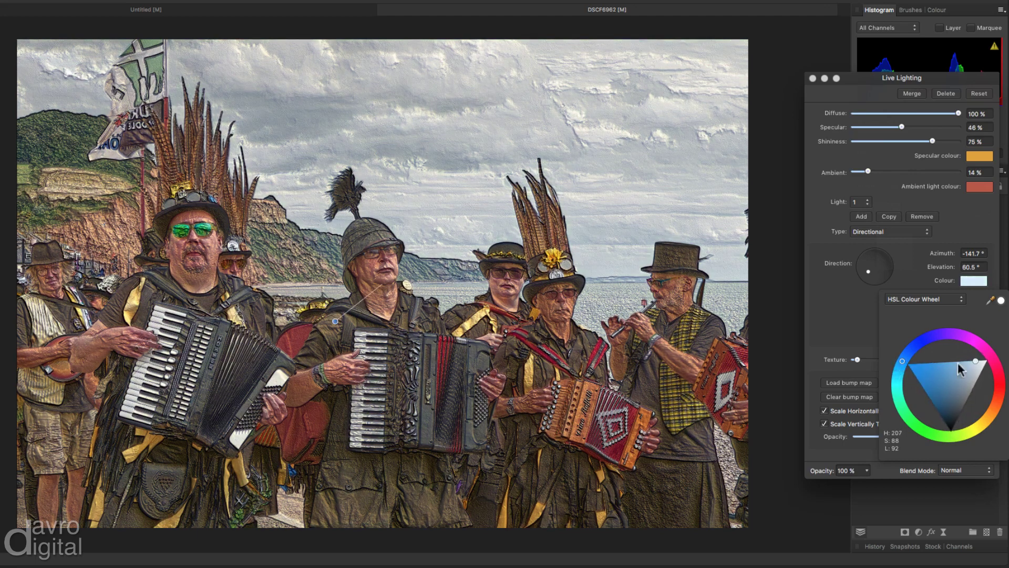
pyautogui.moveTo(975, 360); pyautogui.dragTo(980, 361)
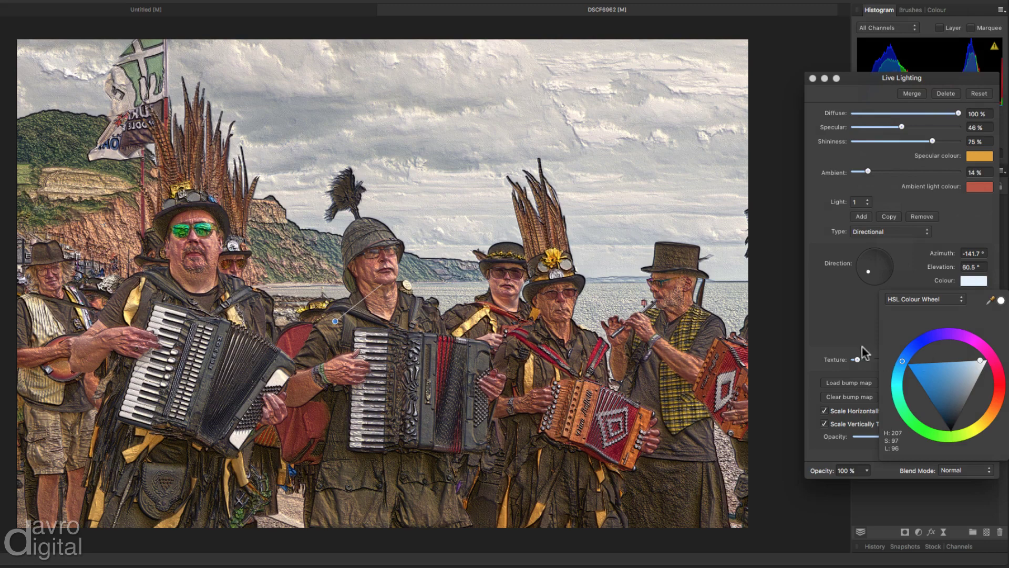
pyautogui.click(853, 326)
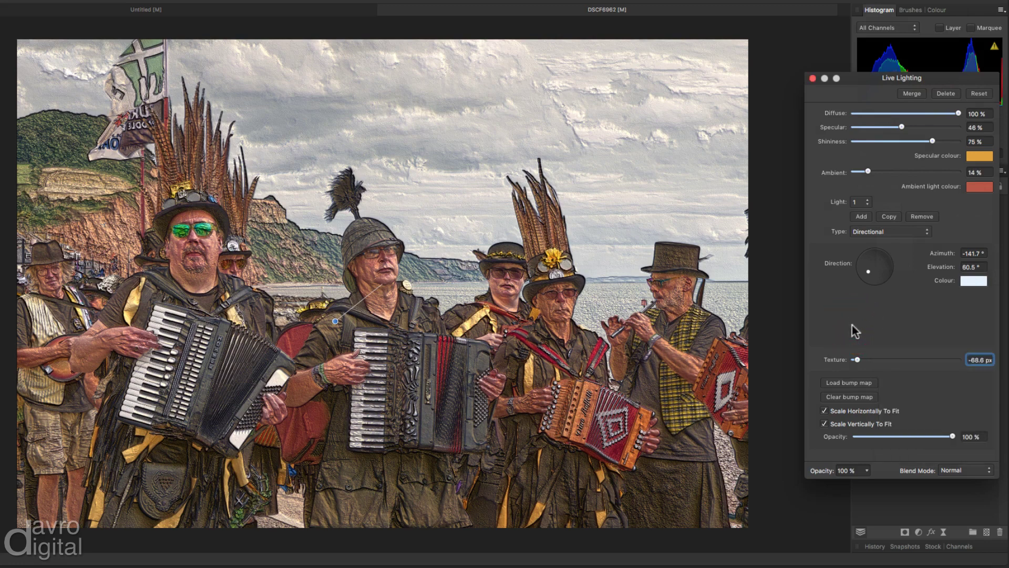
pyautogui.click(814, 79)
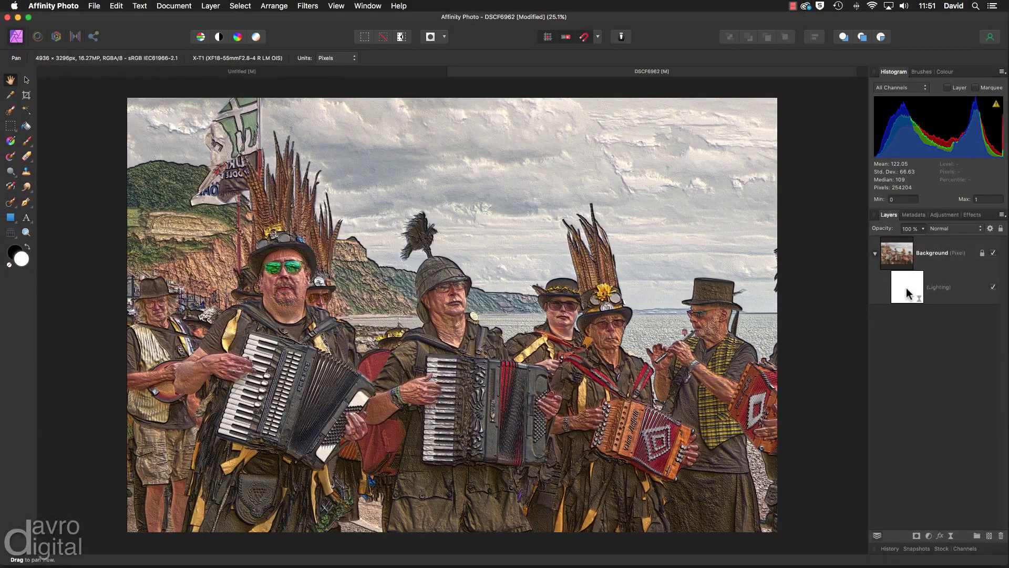
# Reopen the Lighting filter's settings from its layer under the Background, review them beside the photo and close them.
pyautogui.click(907, 284)
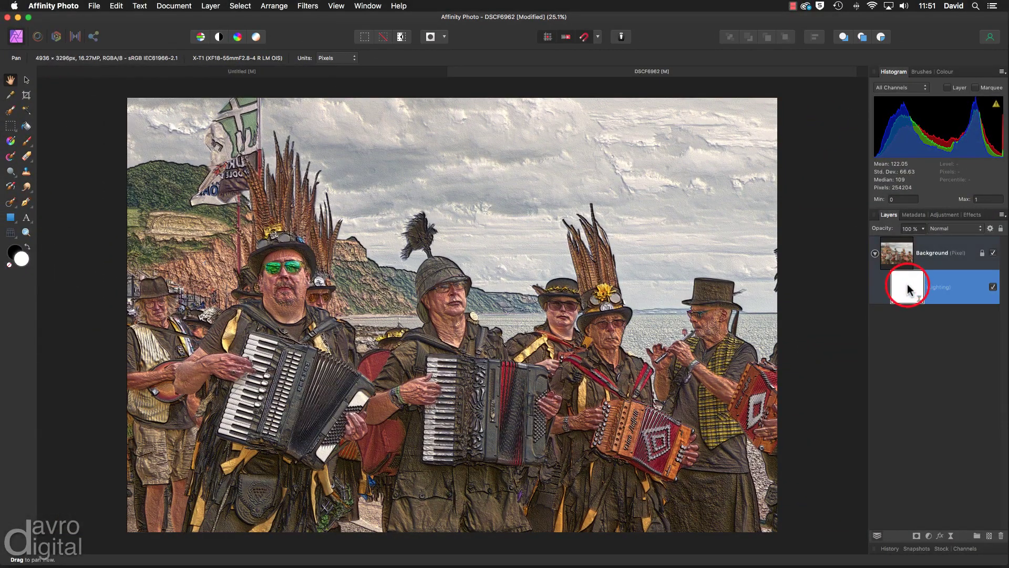
pyautogui.doubleClick(907, 288)
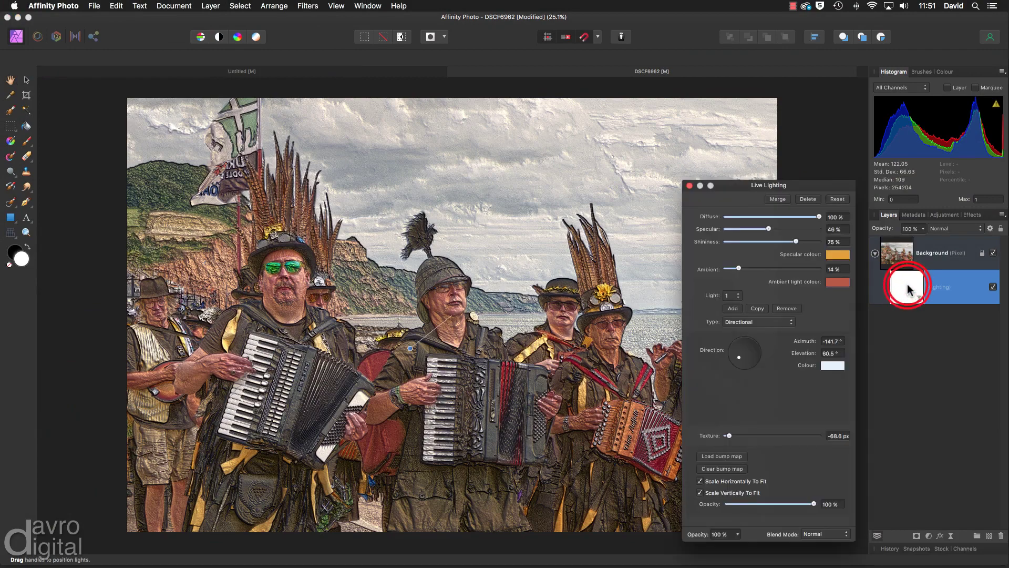
pyautogui.moveTo(762, 188); pyautogui.dragTo(889, 153)
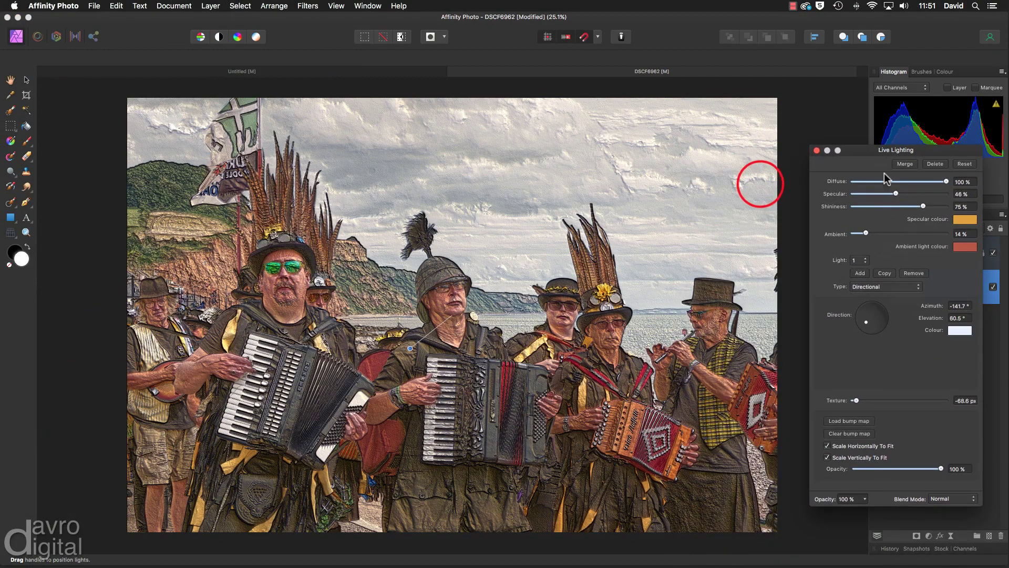
pyautogui.click(817, 151)
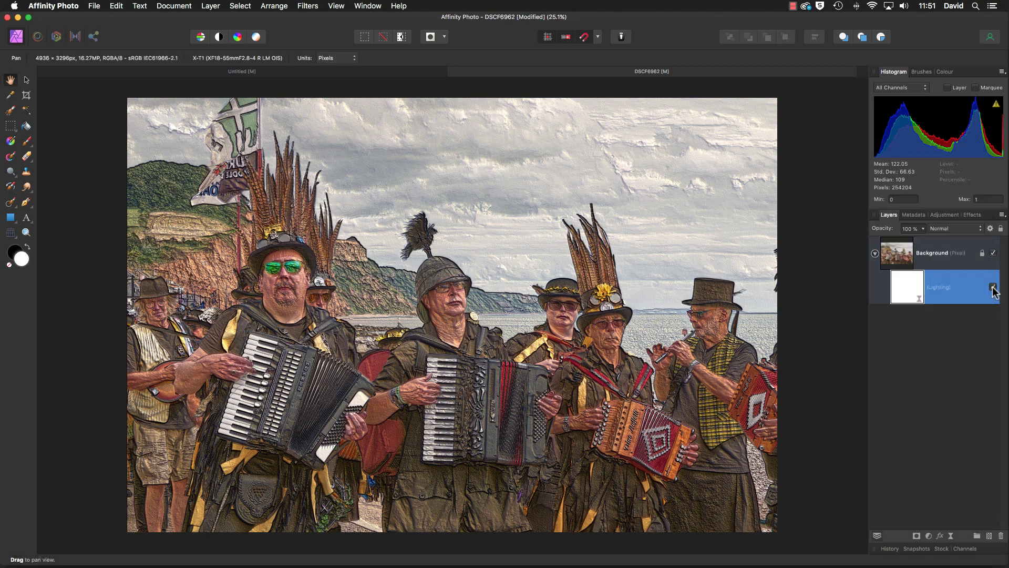